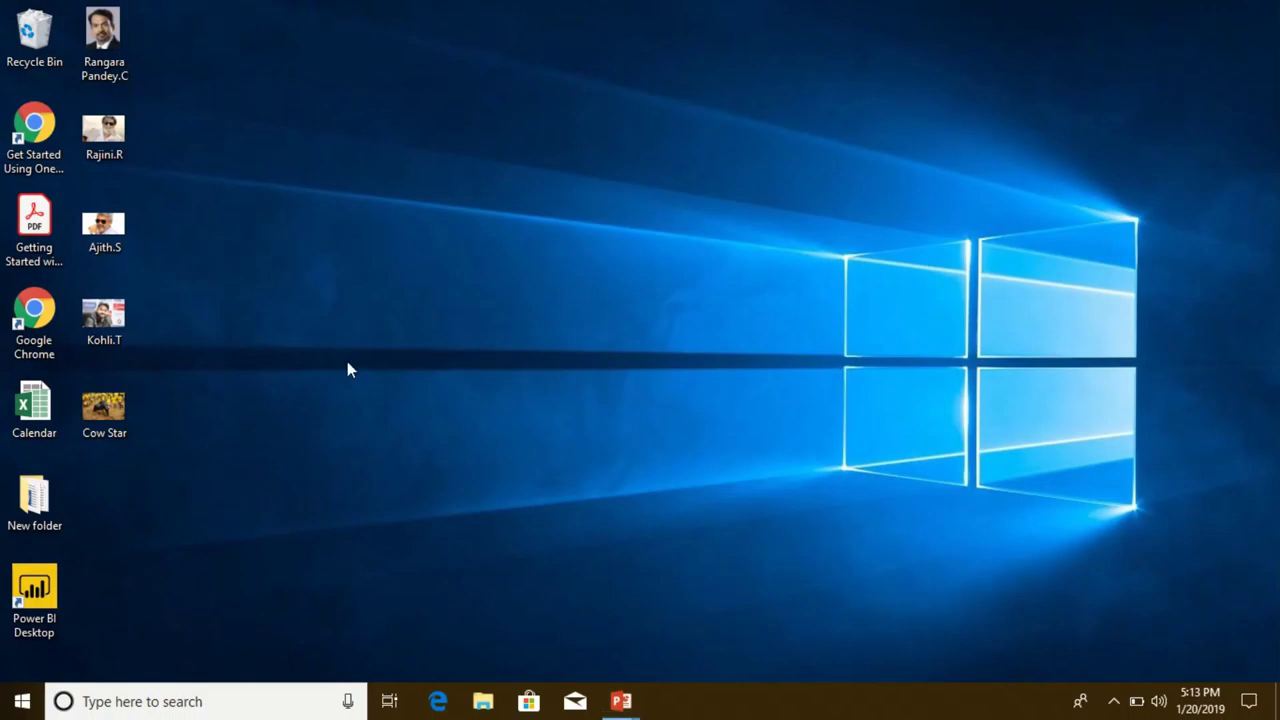
- Create a new PowerPoint presentation file on the desktop and open it
{"action": "right_click", "coordinate": [347, 362]}
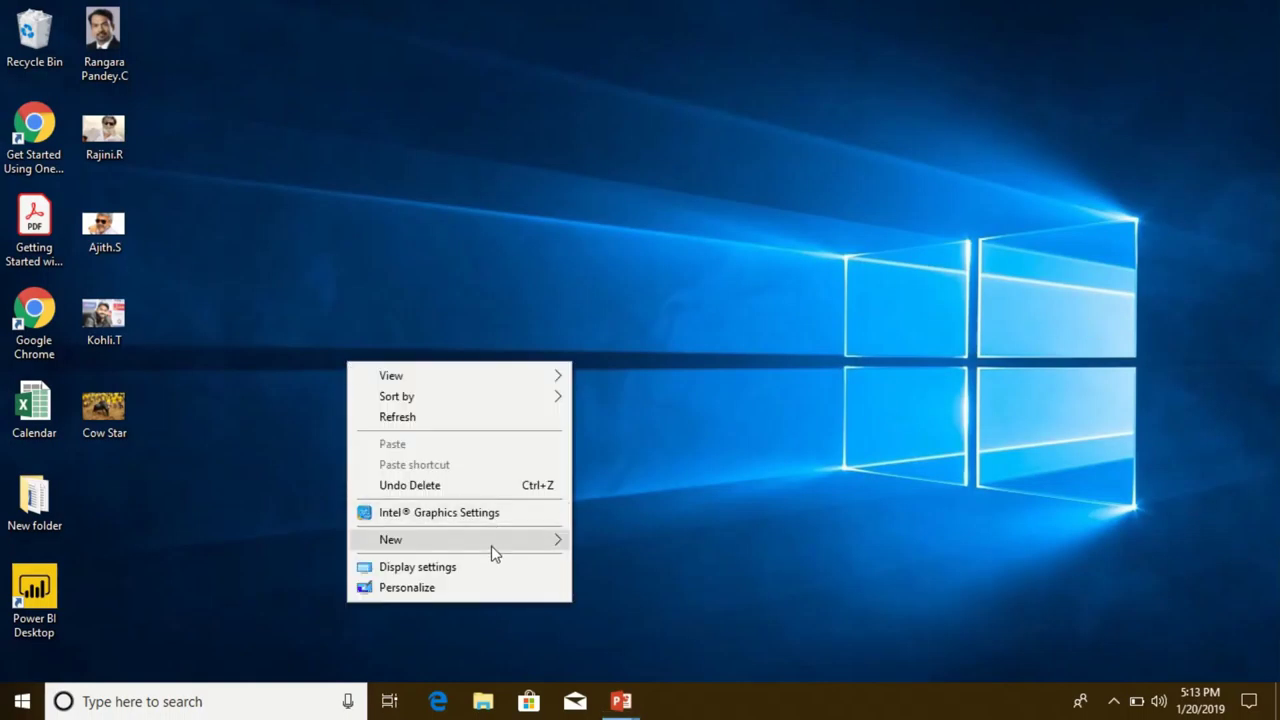
{"action": "mouse_move", "coordinate": [460, 539]}
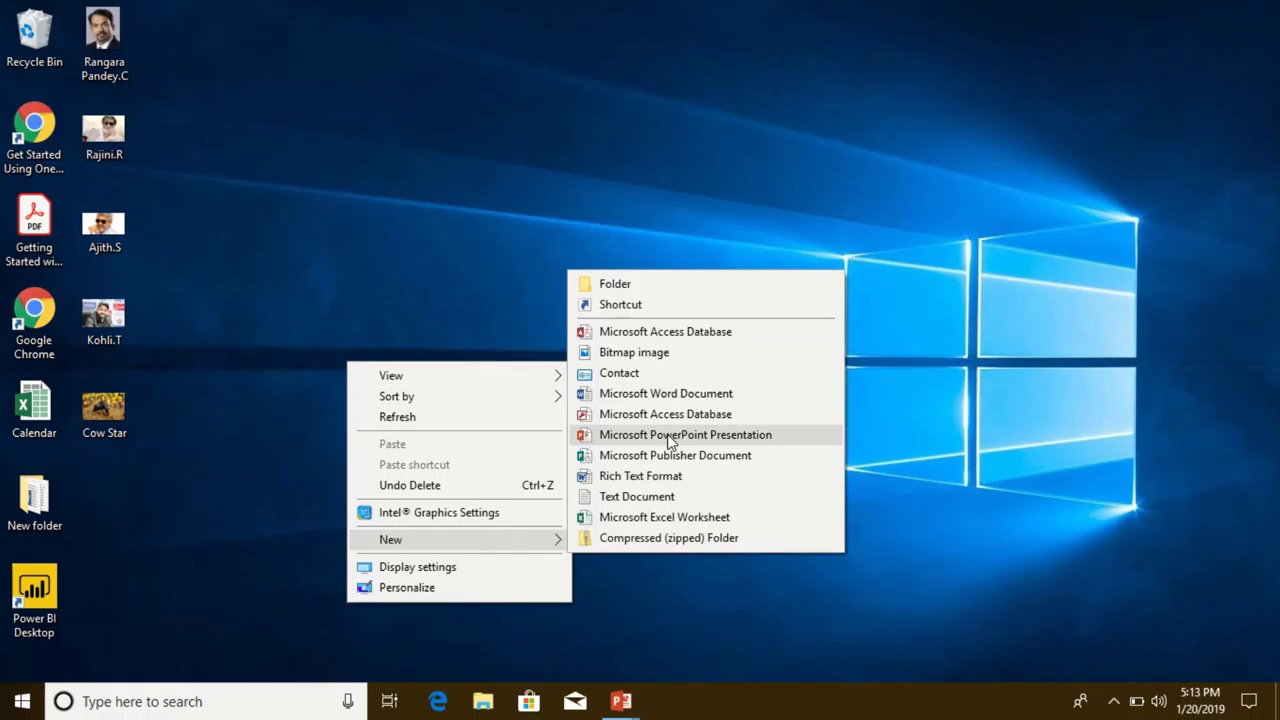
{"action": "left_click", "coordinate": [670, 442]}
{"action": "key", "text": "Return"}
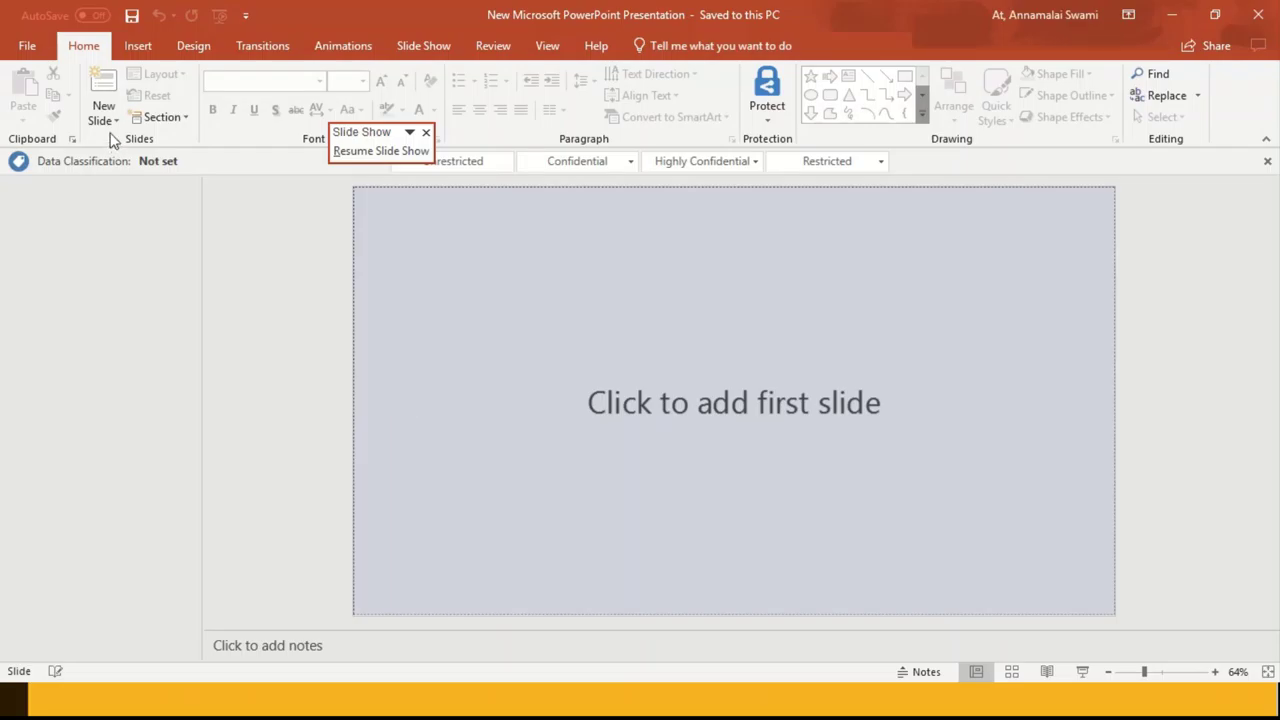
{"action": "left_click", "coordinate": [103, 116]}
- Add a Blank slide and draw a rectangle-tool square near its top-left corner
{"action": "left_click", "coordinate": [136, 349]}
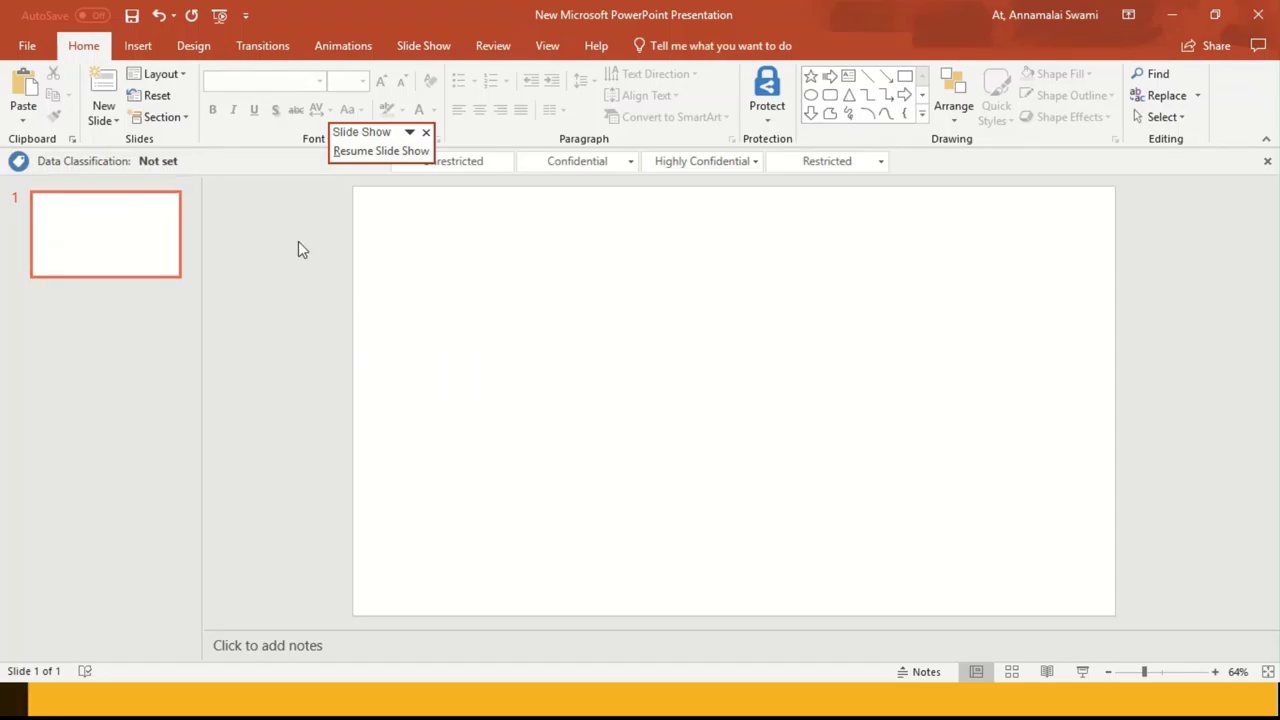
{"action": "left_click", "coordinate": [138, 46]}
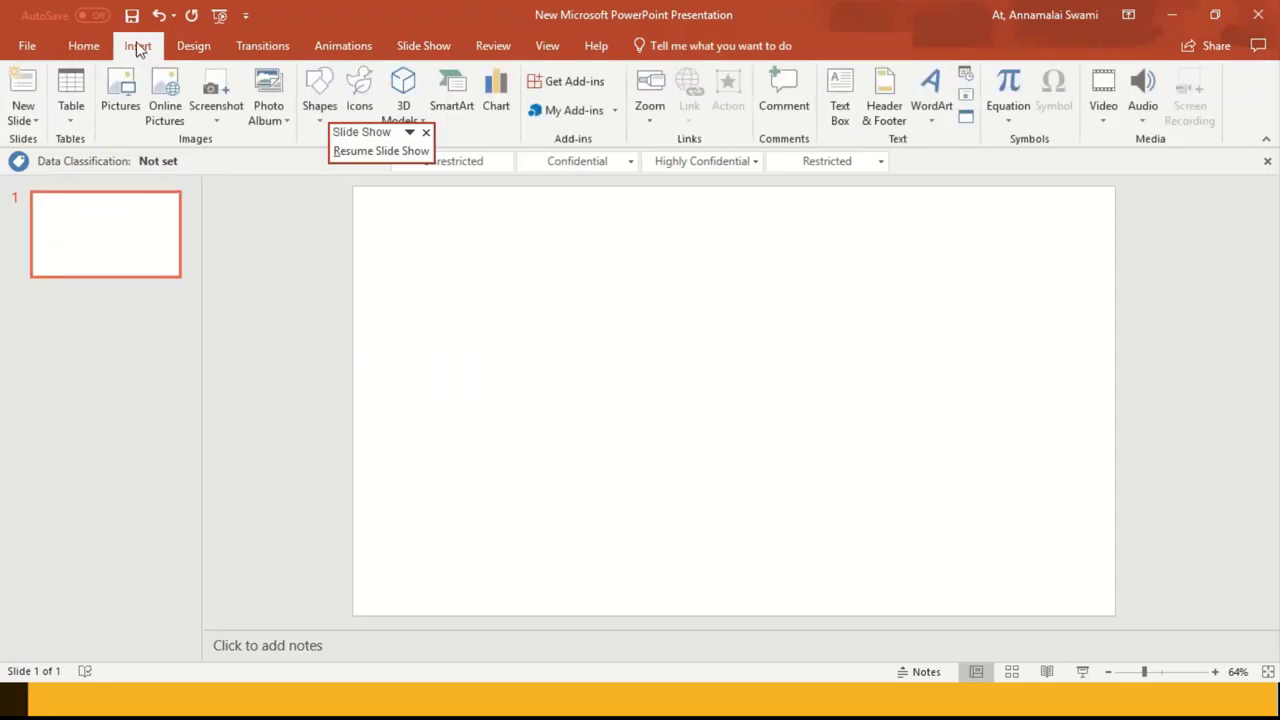
{"action": "left_click", "coordinate": [318, 110]}
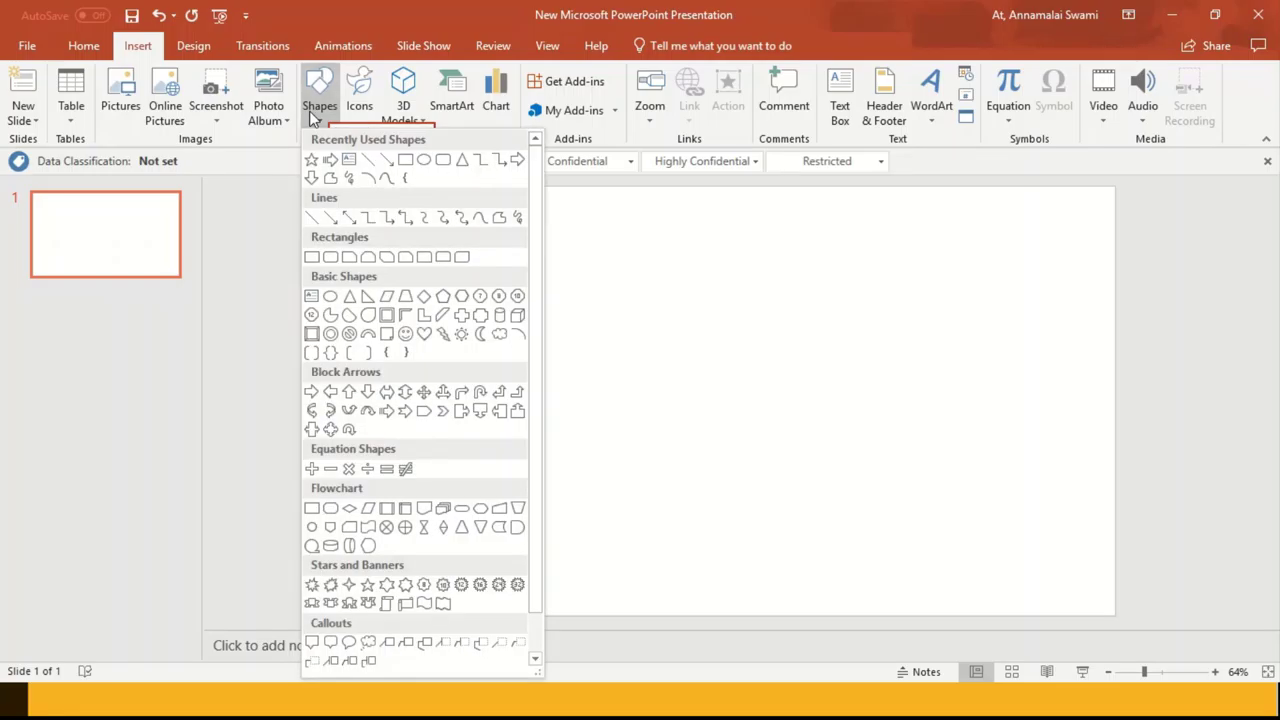
{"action": "left_click", "coordinate": [405, 161]}
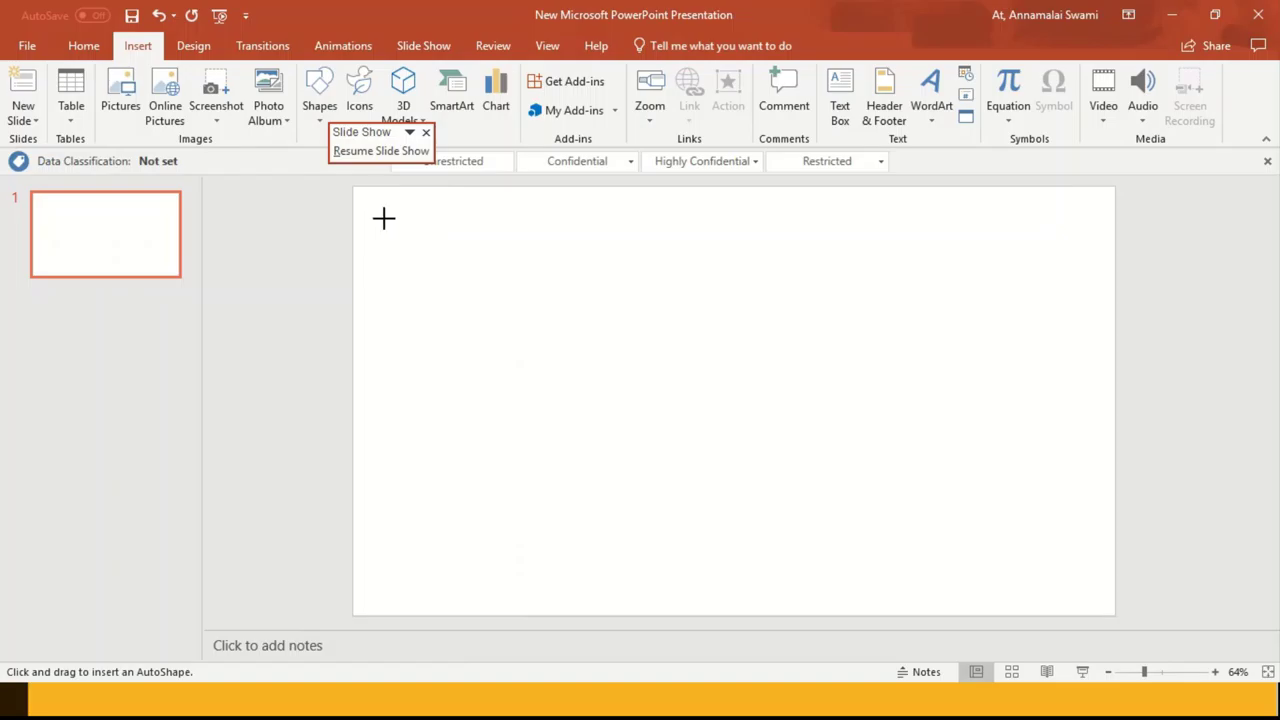
{"action": "left_click_drag", "start_coordinate": [373, 203], "coordinate": [536, 350]}
{"action": "left_click", "coordinate": [750, 375]}
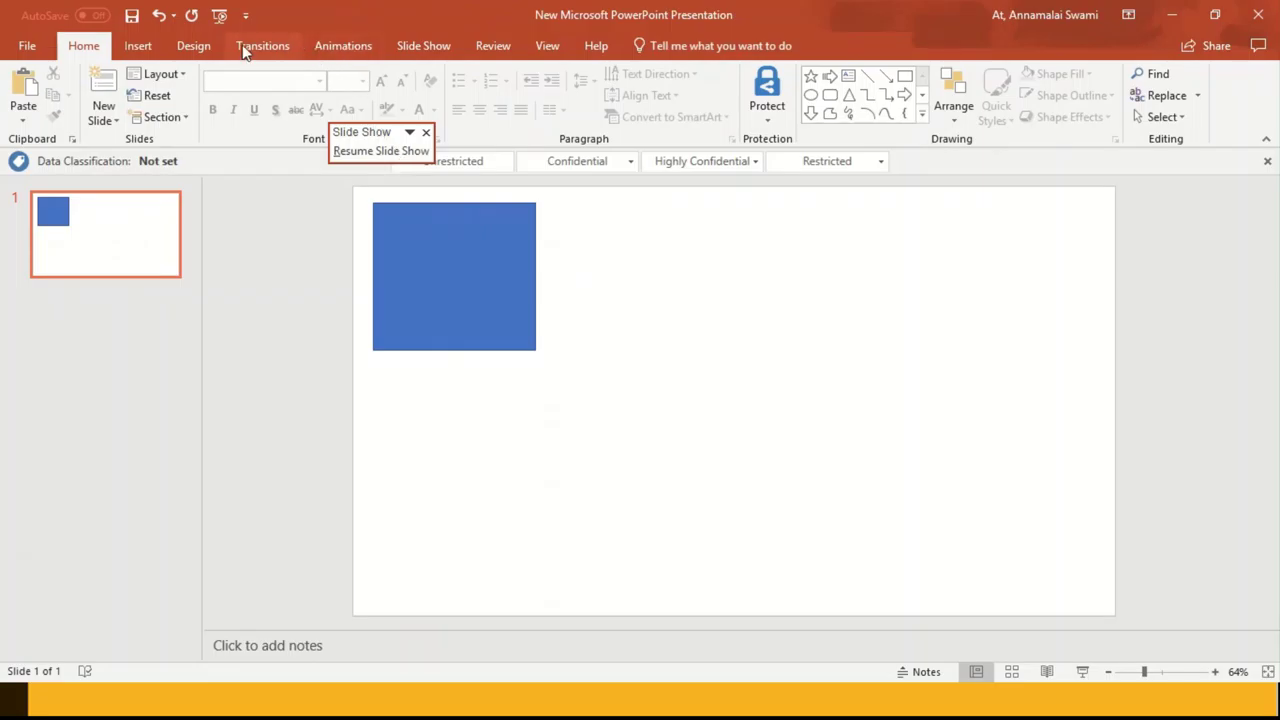
{"action": "left_click", "coordinate": [194, 43]}
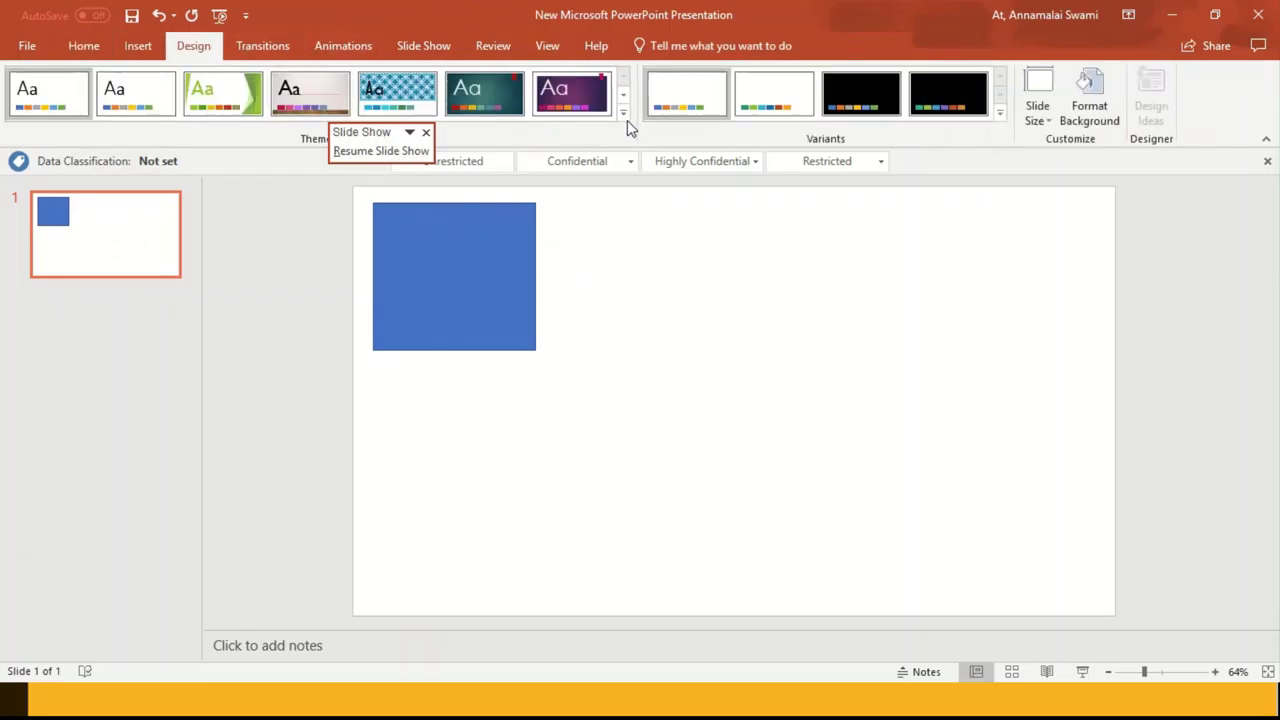
- Apply the green-bordered design theme from the expanded Themes gallery
{"action": "left_click", "coordinate": [623, 113]}
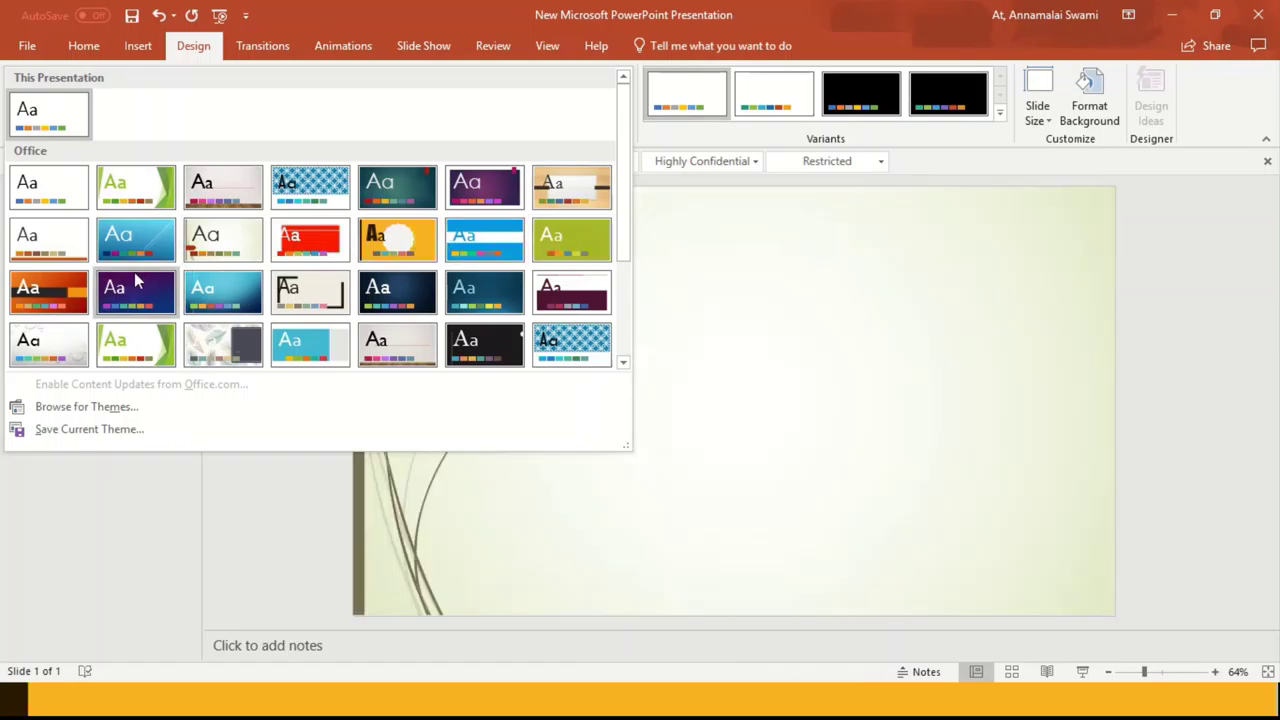
{"action": "mouse_move", "coordinate": [625, 251]}
{"action": "left_mouse_down"}
{"action": "mouse_move", "coordinate": [627, 349]}
{"action": "mouse_move", "coordinate": [623, 270]}
{"action": "left_mouse_up"}
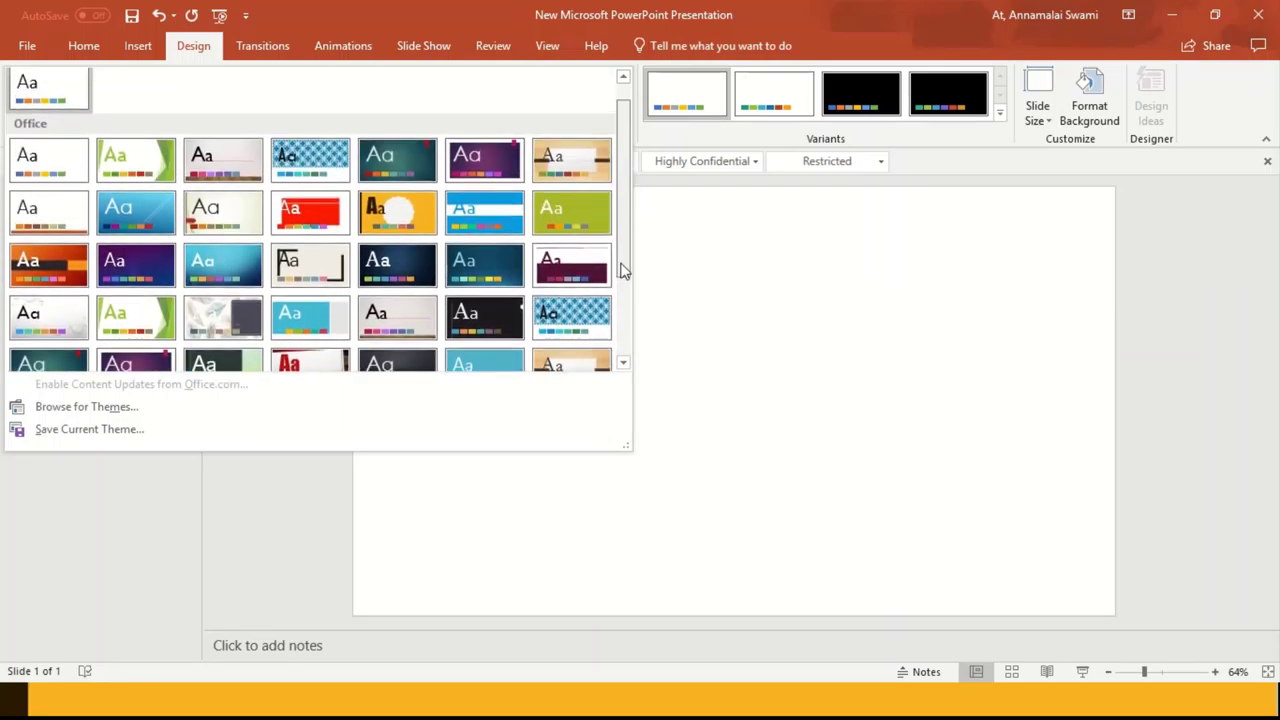
{"action": "left_click", "coordinate": [579, 216]}
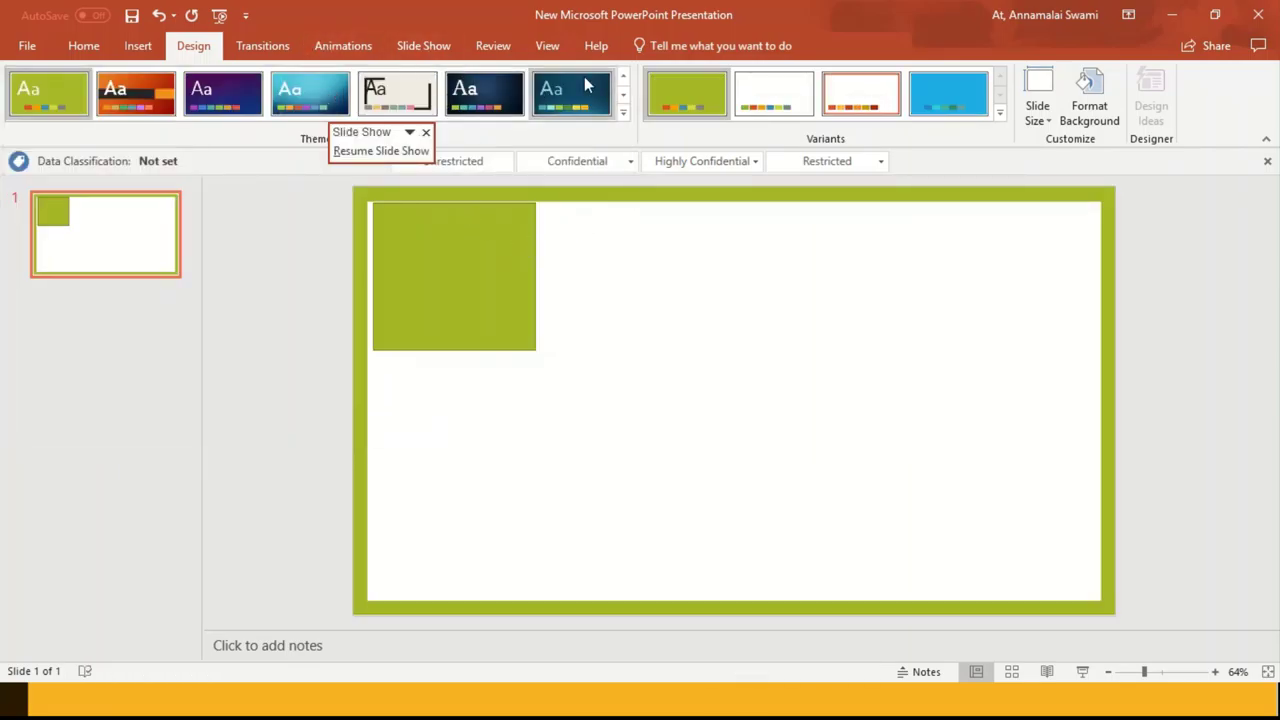
- Give the square a white fill with thin outline and nudge it slightly right and down
{"action": "left_click", "coordinate": [459, 272]}
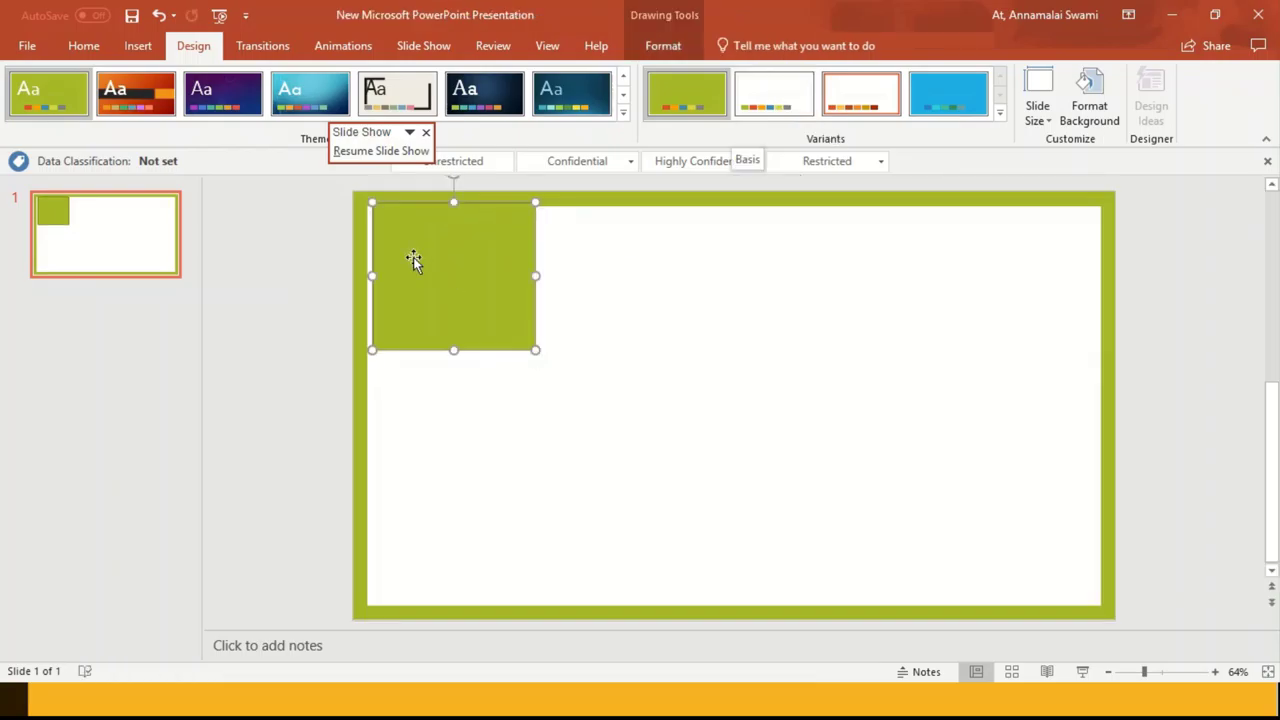
{"action": "right_click", "coordinate": [508, 325]}
{"action": "left_click", "coordinate": [662, 48]}
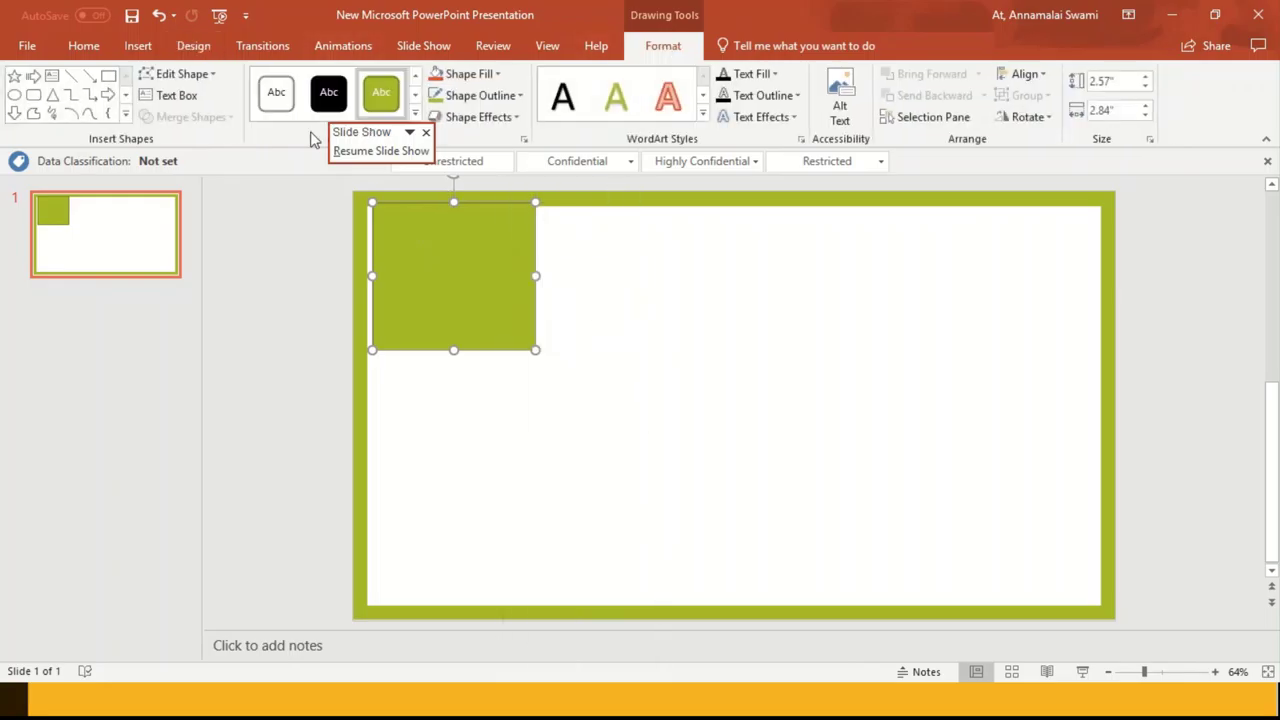
{"action": "left_click", "coordinate": [276, 93]}
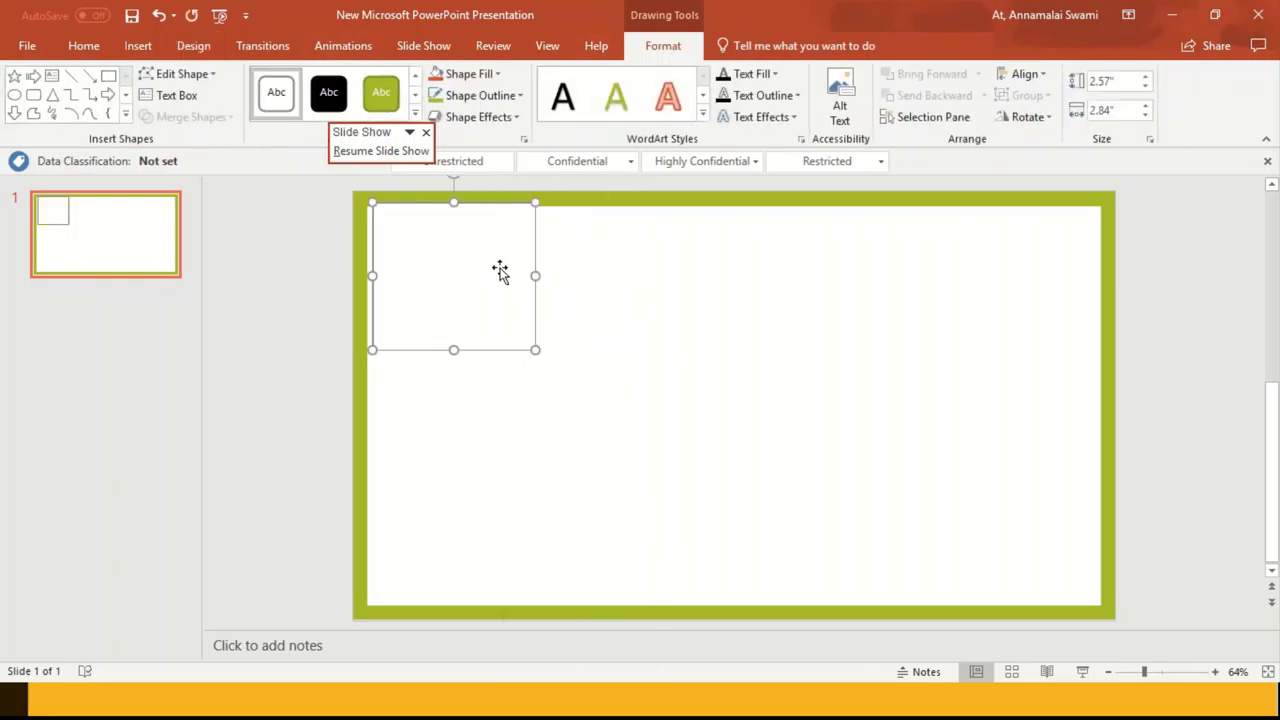
{"action": "scroll", "coordinate": [505, 275], "scroll_direction": "down", "scroll_amount": 1}
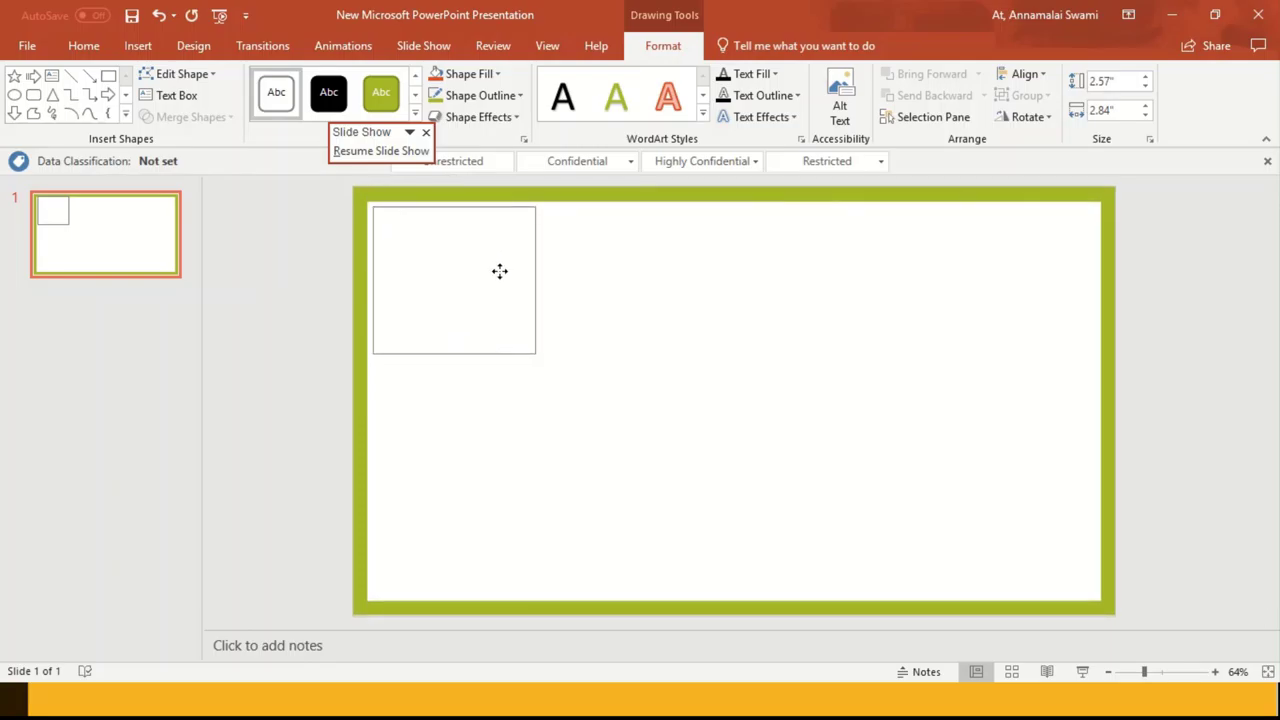
{"action": "left_click_drag", "start_coordinate": [500, 271], "coordinate": [505, 279]}
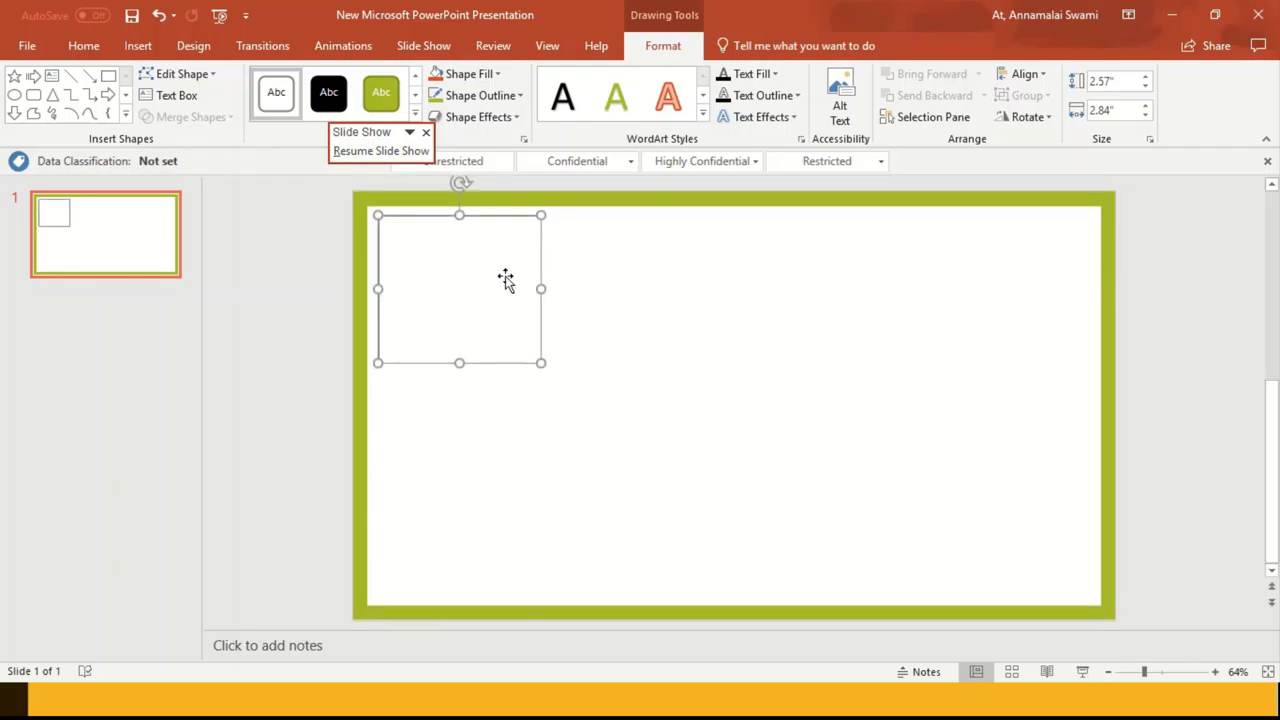
- Duplicate the square and widen the copy into a 4.95-inch rectangle beside it
{"action": "key", "text": "ctrl+v"}
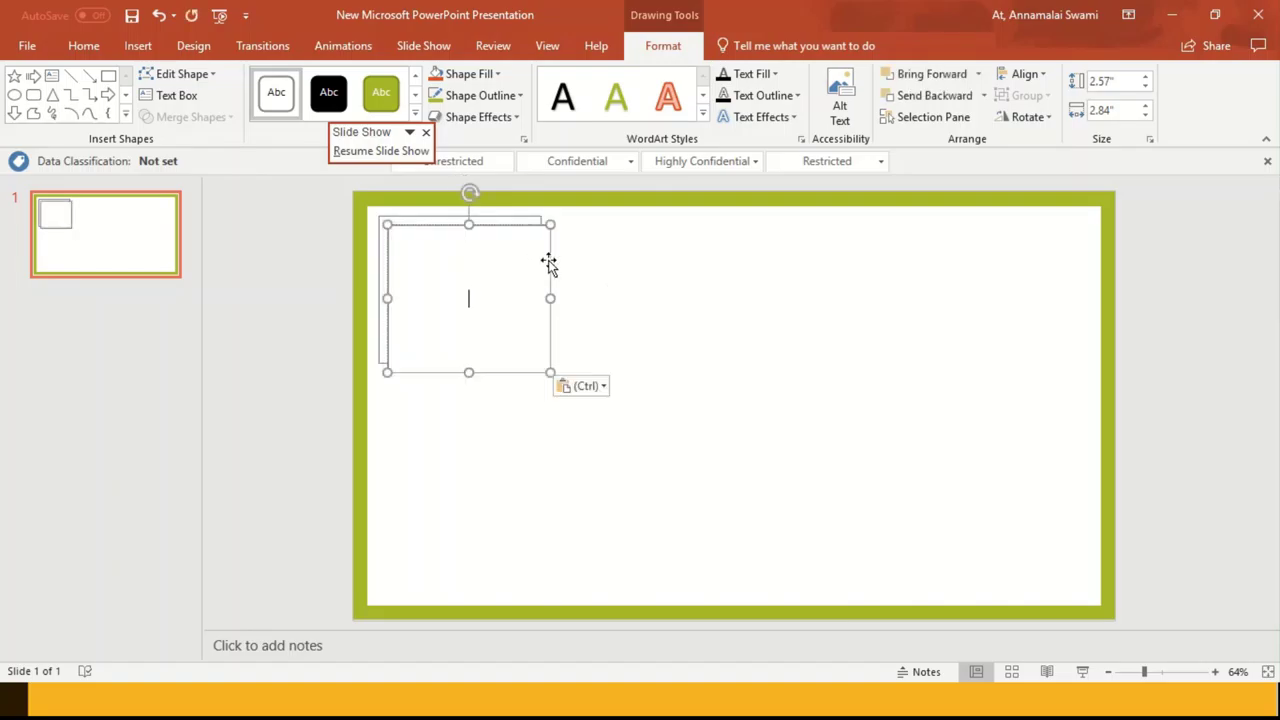
{"action": "mouse_move", "coordinate": [548, 259]}
{"action": "left_mouse_down"}
{"action": "mouse_move", "coordinate": [689, 263]}
{"action": "mouse_move", "coordinate": [716, 250]}
{"action": "mouse_move", "coordinate": [838, 296]}
{"action": "left_mouse_up"}
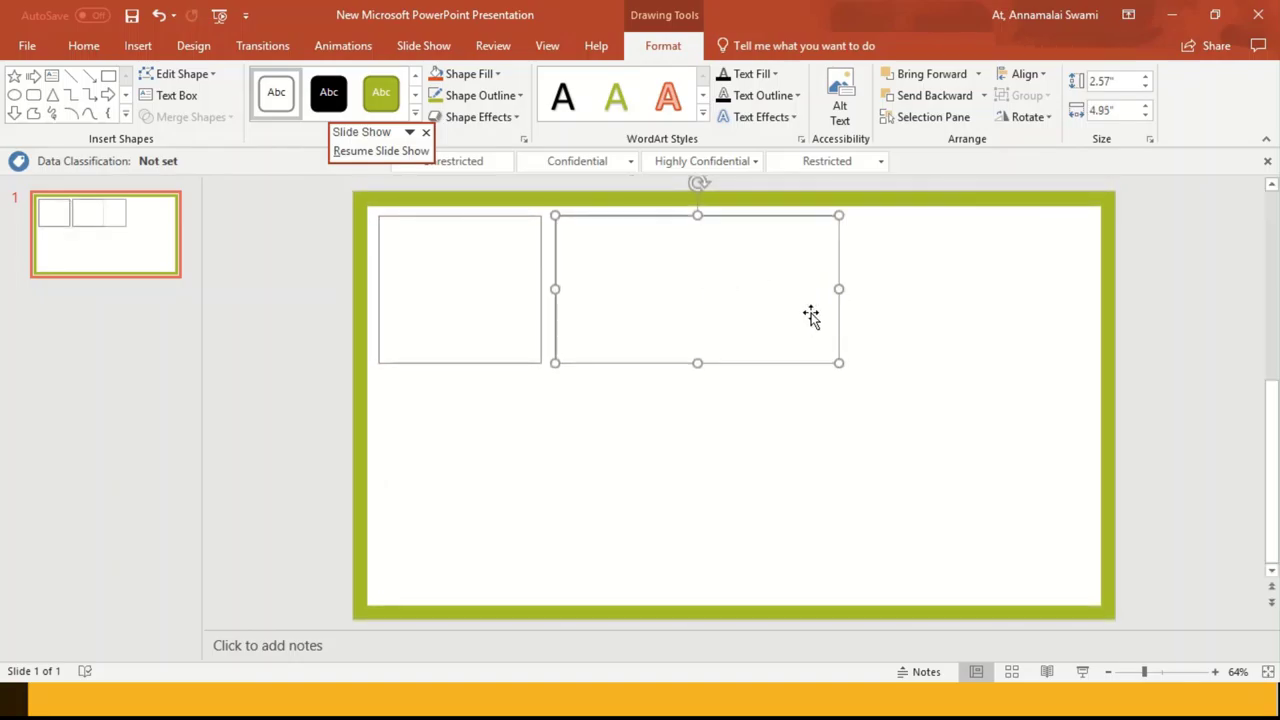
{"action": "left_click", "coordinate": [575, 393]}
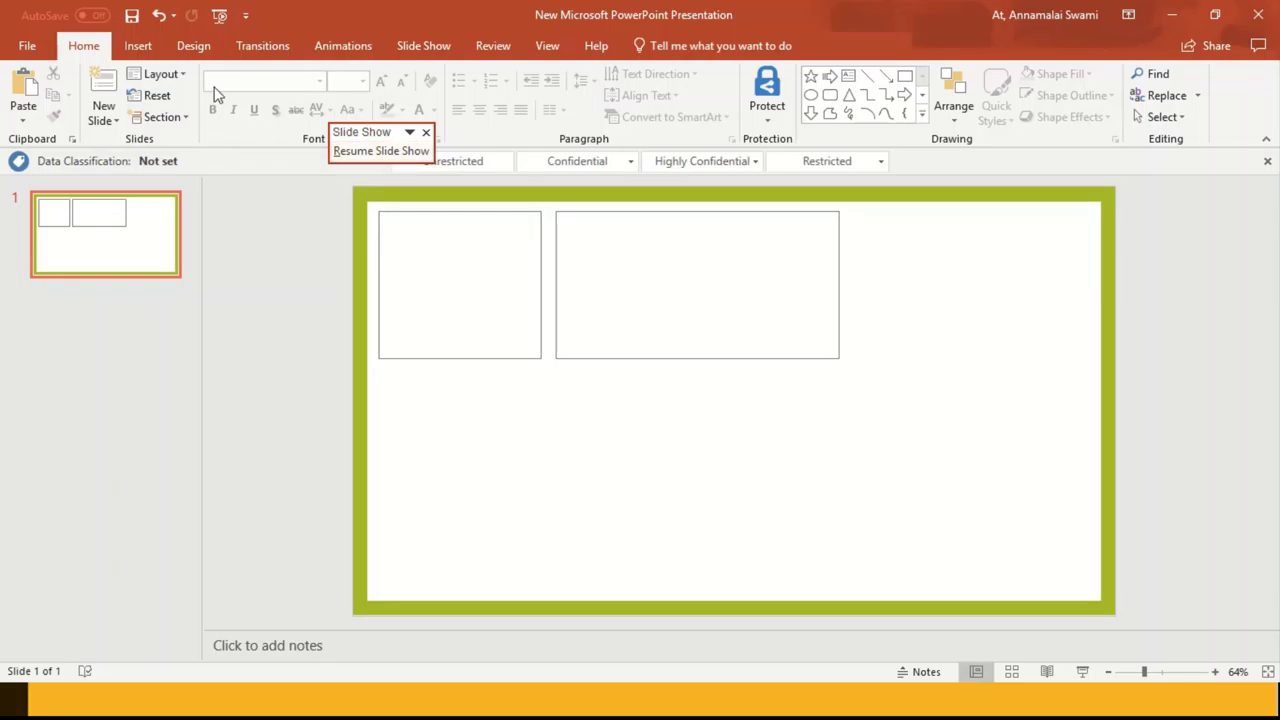
{"action": "left_click", "coordinate": [138, 46]}
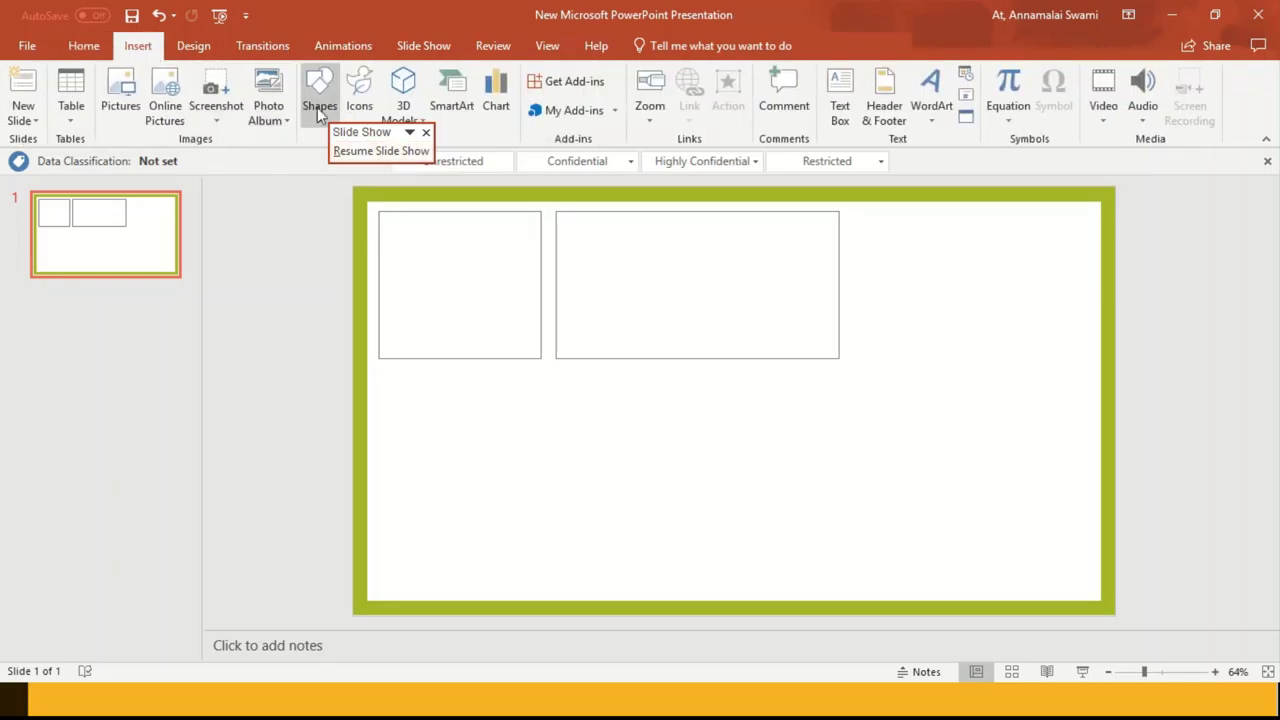
- Draw an oval circle below the square
{"action": "left_click", "coordinate": [319, 108]}
{"action": "left_click", "coordinate": [405, 160]}
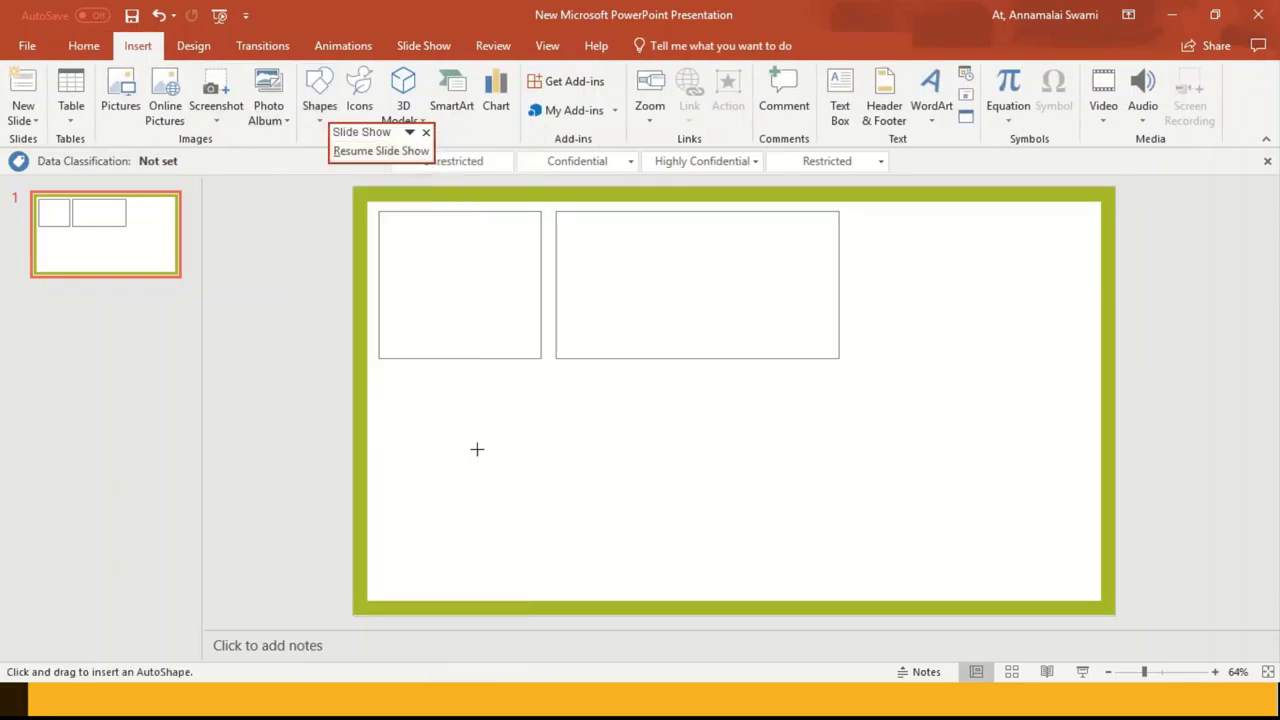
{"action": "left_click_drag", "start_coordinate": [389, 406], "coordinate": [586, 587]}
{"action": "left_click_drag", "start_coordinate": [515, 512], "coordinate": [494, 500]}
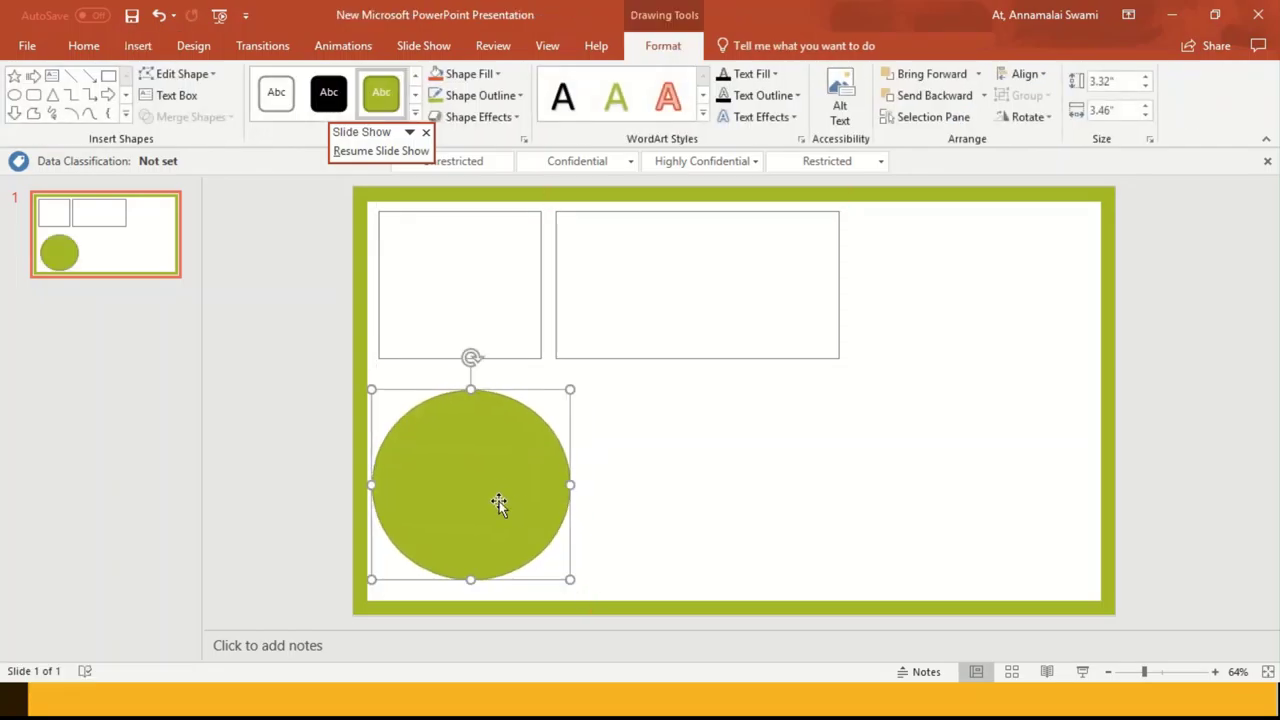
{"action": "left_click", "coordinate": [628, 497]}
- Give the circle a white fill with a thin grey outline
{"action": "left_click", "coordinate": [556, 484]}
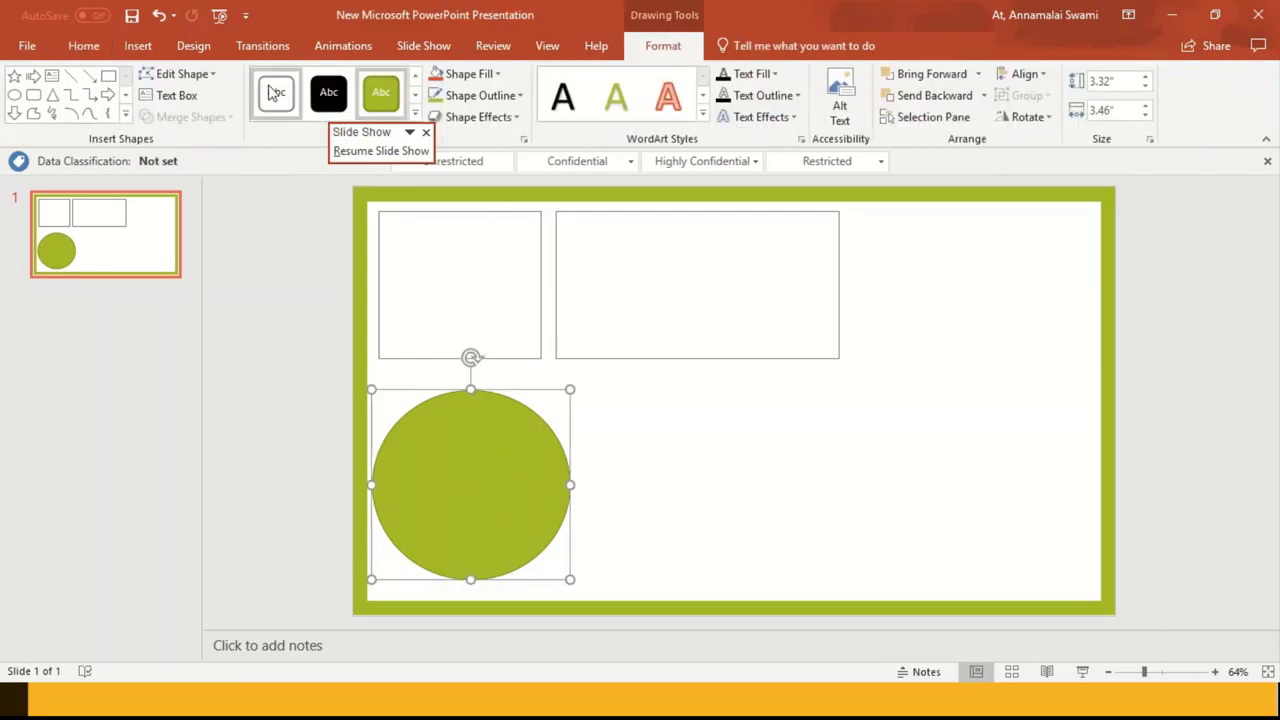
{"action": "left_click", "coordinate": [260, 99]}
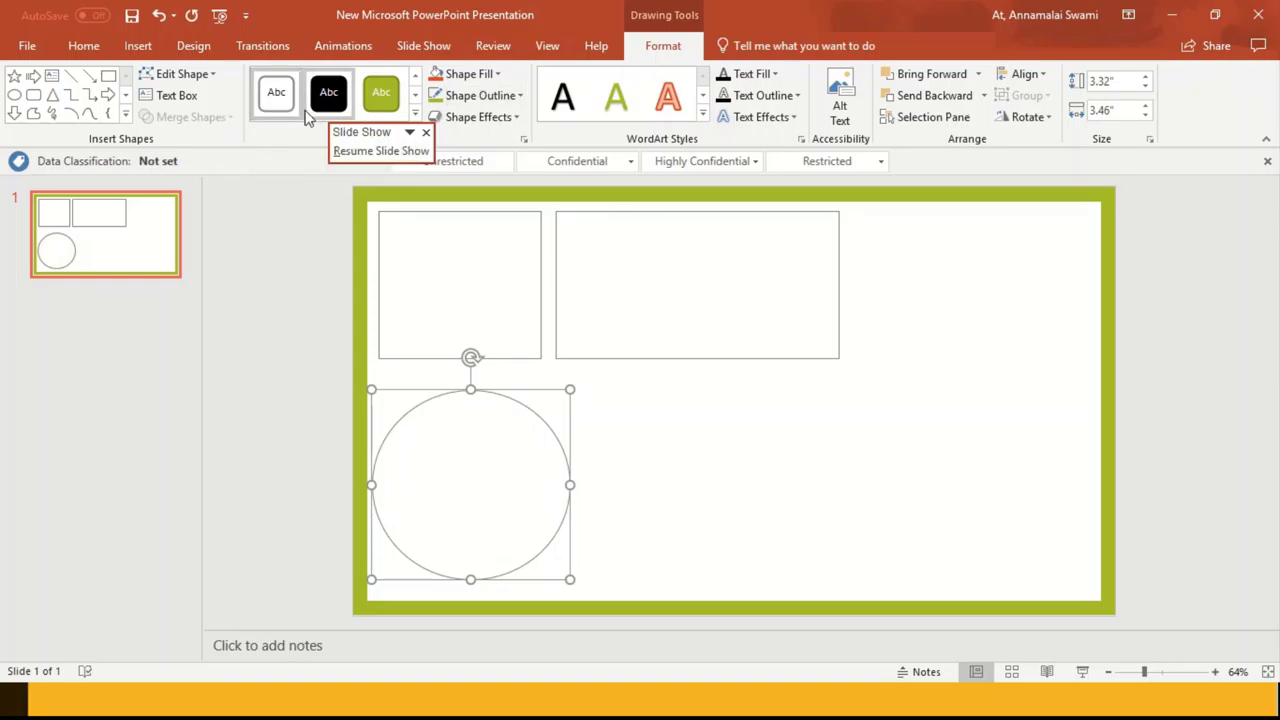
{"action": "left_click", "coordinate": [733, 422]}
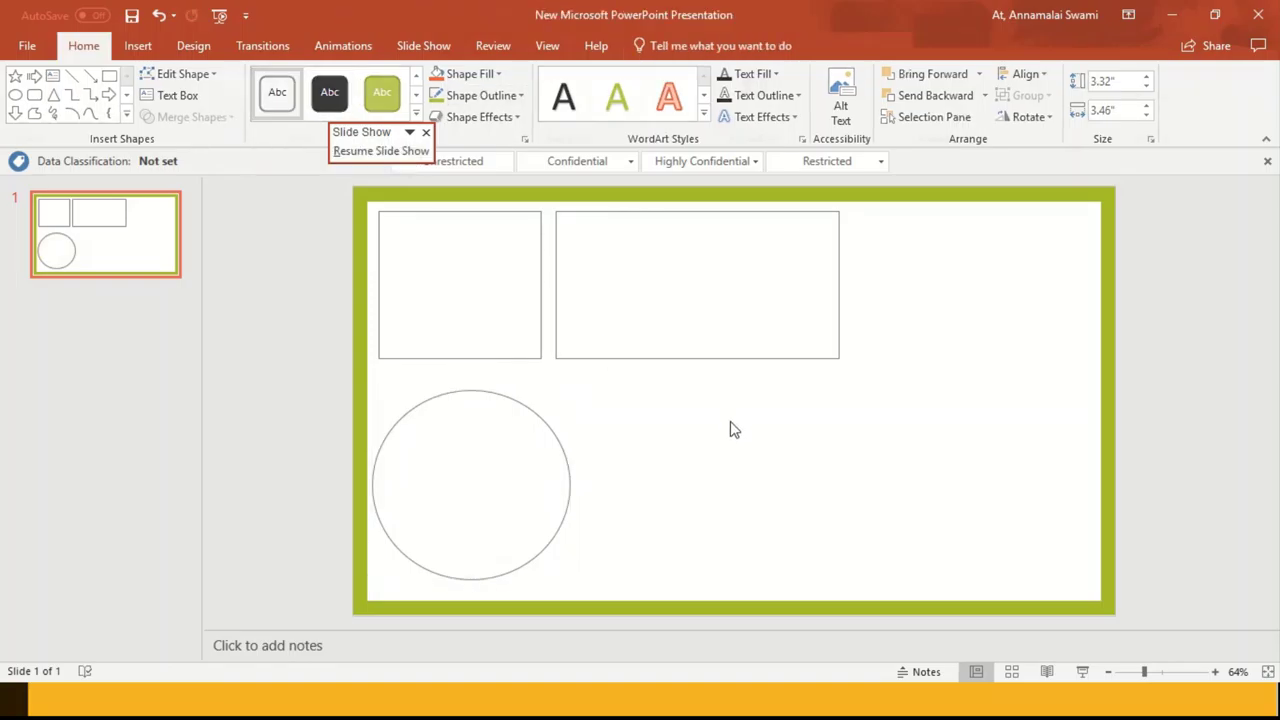
- Draw an isosceles triangle right of the circle, enlarged to 3.86 by 4.31 inches
{"action": "left_click", "coordinate": [138, 46]}
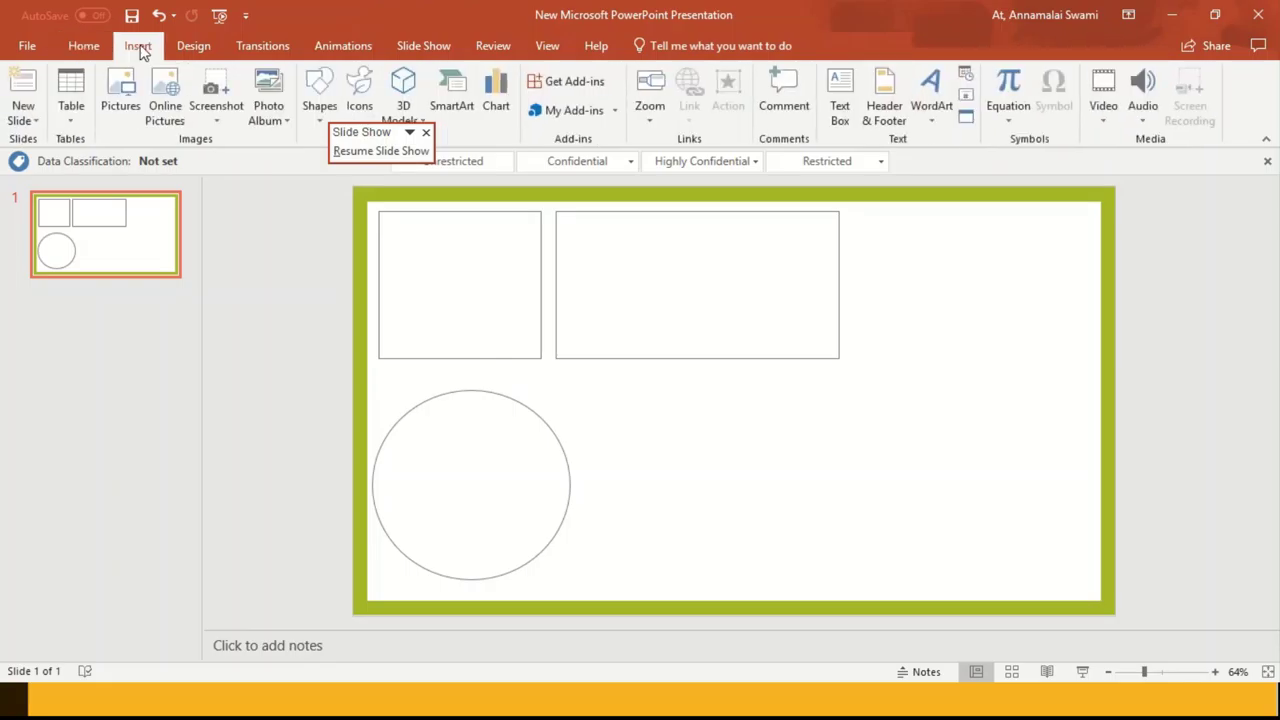
{"action": "left_click", "coordinate": [320, 110]}
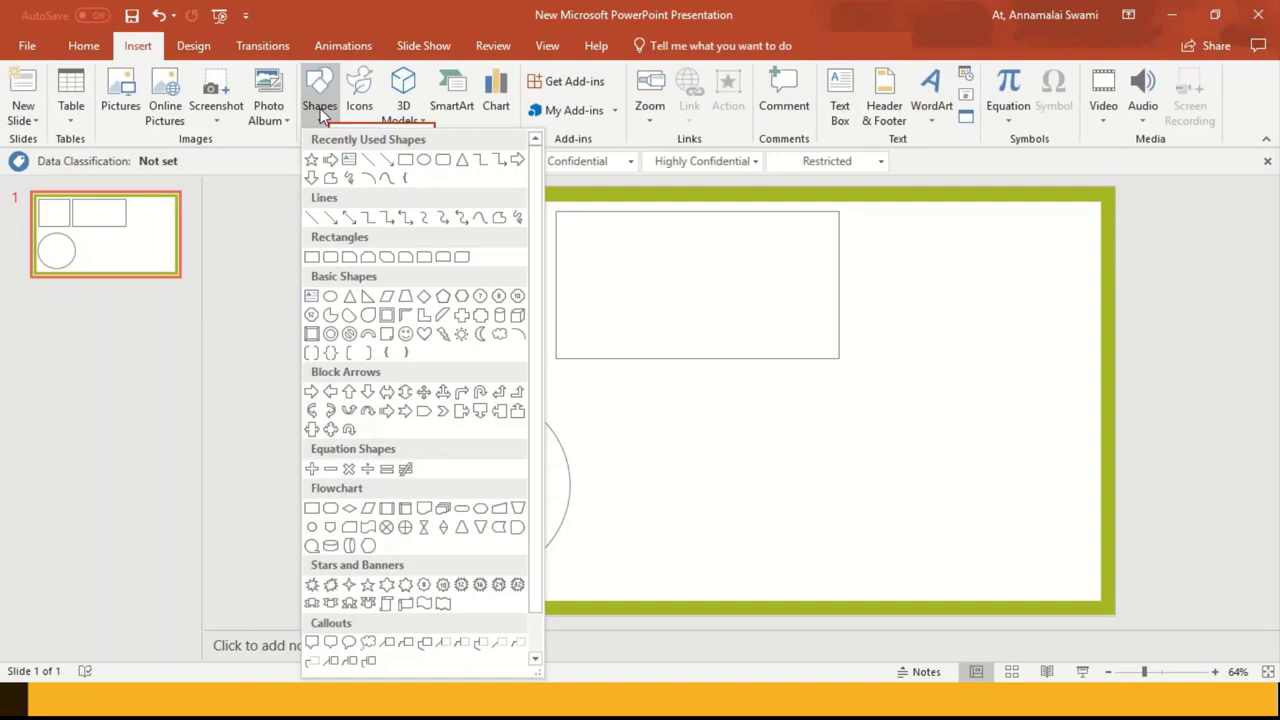
{"action": "left_click", "coordinate": [461, 162]}
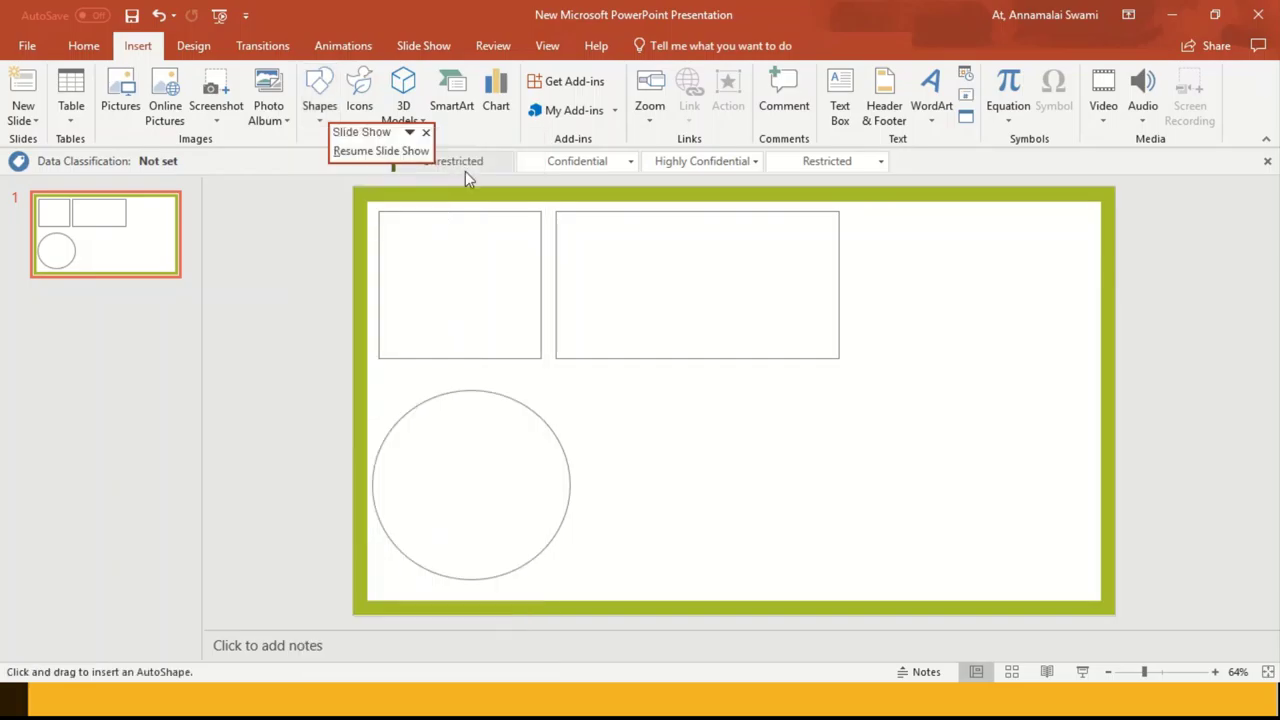
{"action": "left_click_drag", "start_coordinate": [698, 473], "coordinate": [808, 536]}
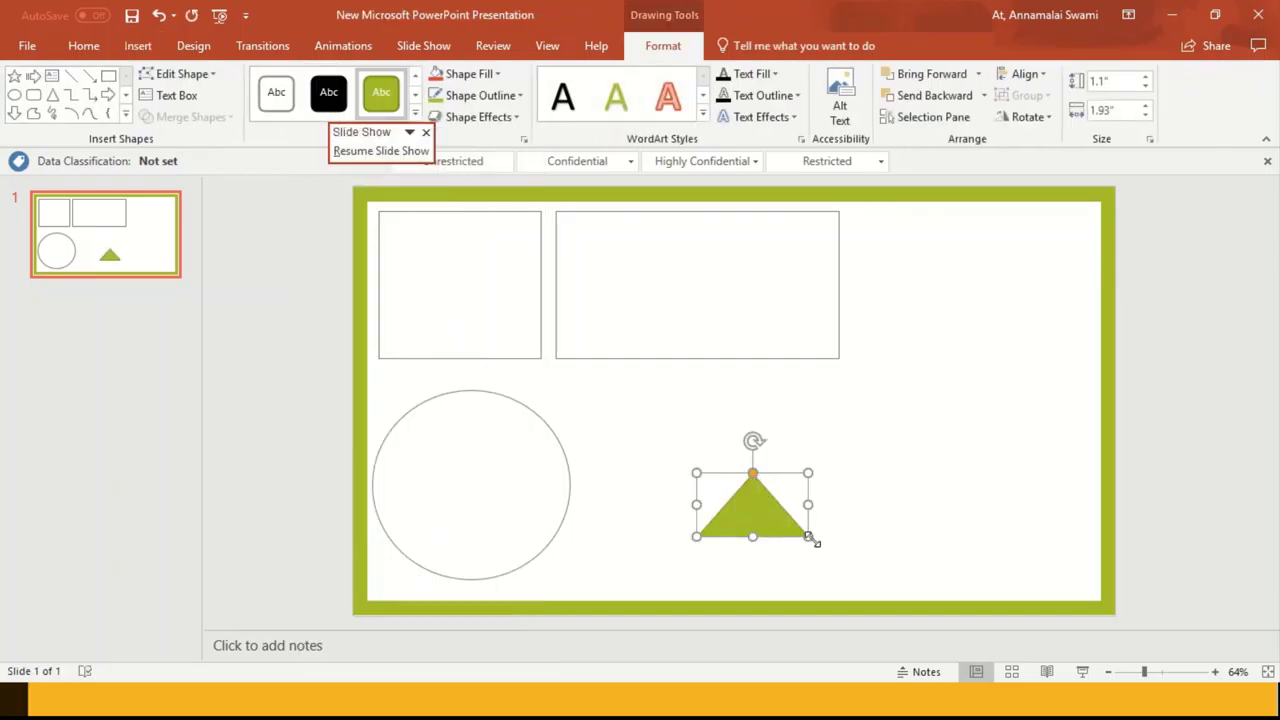
{"action": "mouse_move", "coordinate": [810, 536]}
{"action": "left_mouse_down"}
{"action": "mouse_move", "coordinate": [894, 630]}
{"action": "mouse_move", "coordinate": [705, 472]}
{"action": "left_mouse_up"}
{"action": "left_click_drag", "start_coordinate": [788, 538], "coordinate": [834, 590]}
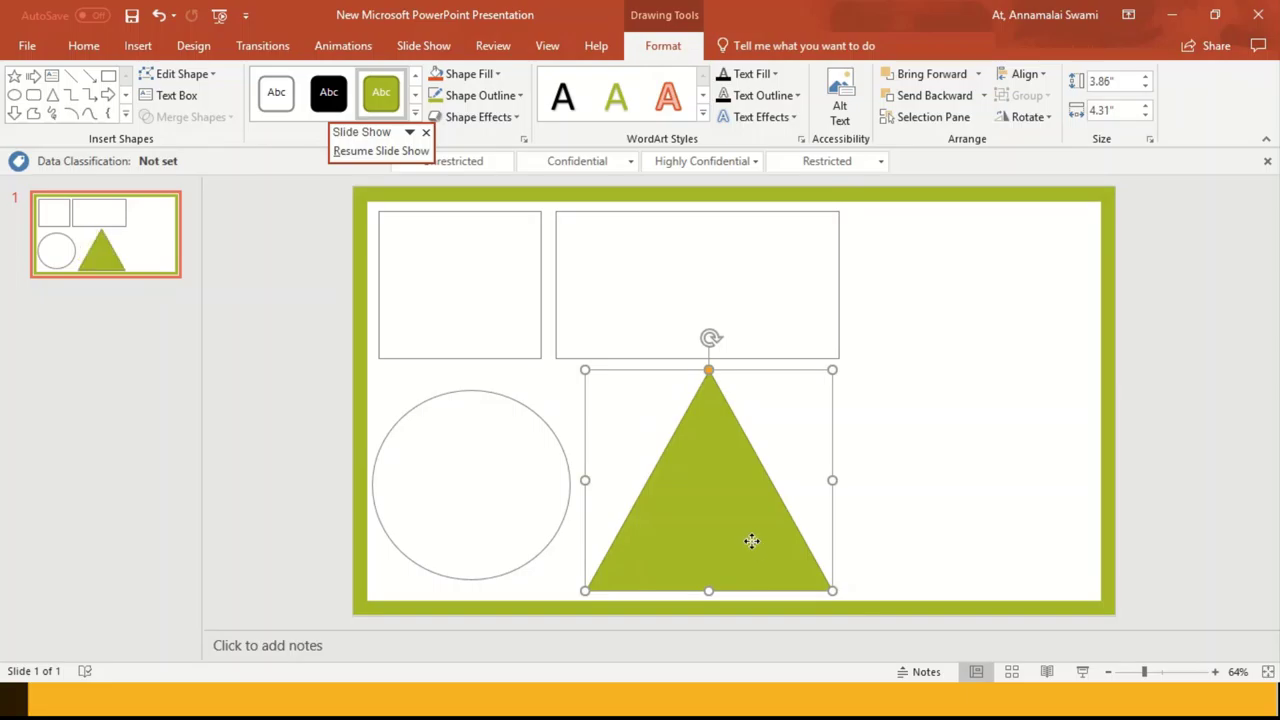
{"action": "left_click_drag", "start_coordinate": [755, 548], "coordinate": [750, 548]}
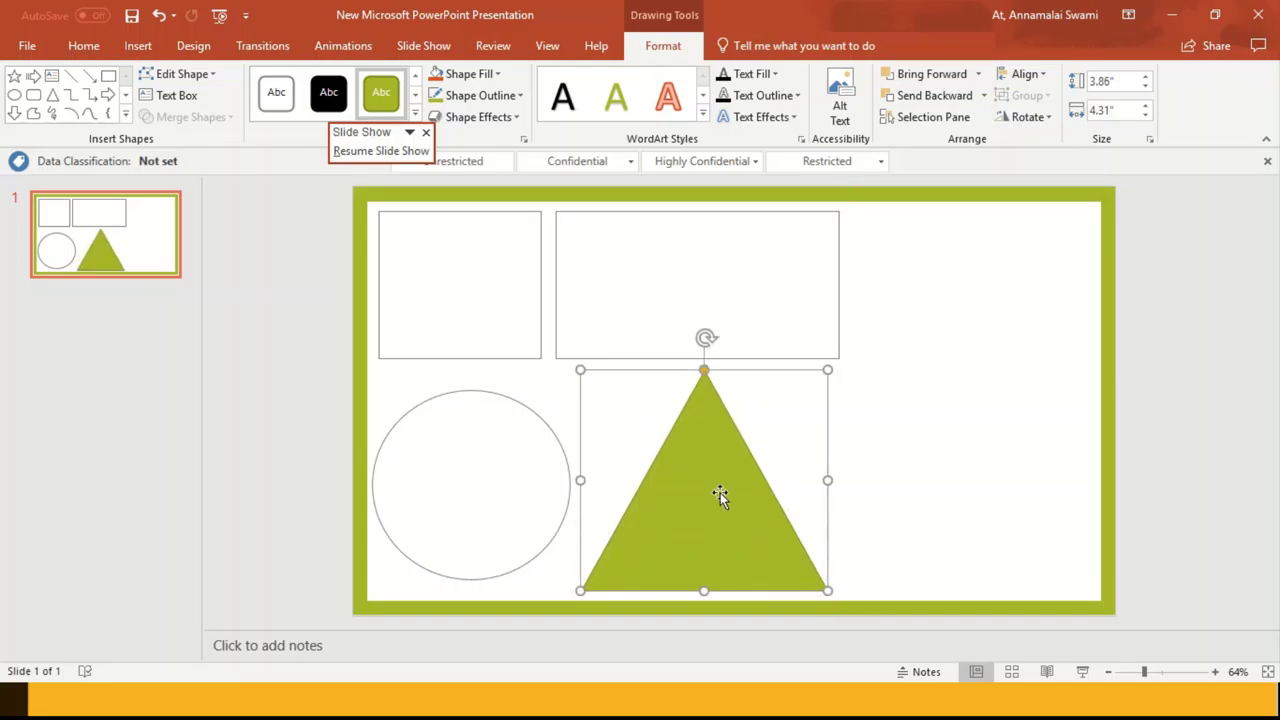
- Give the triangle a white outline-only style and align its bottom with the circle's
{"action": "left_click", "coordinate": [276, 92]}
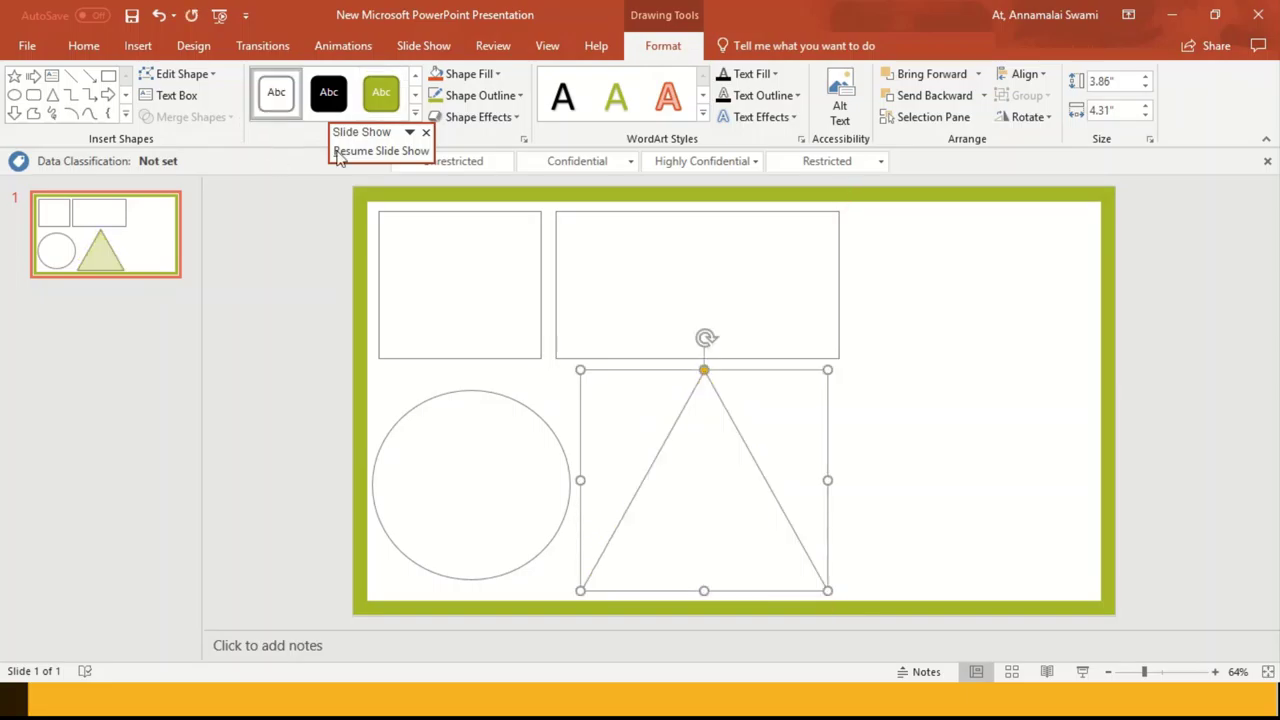
{"action": "left_click", "coordinate": [423, 458]}
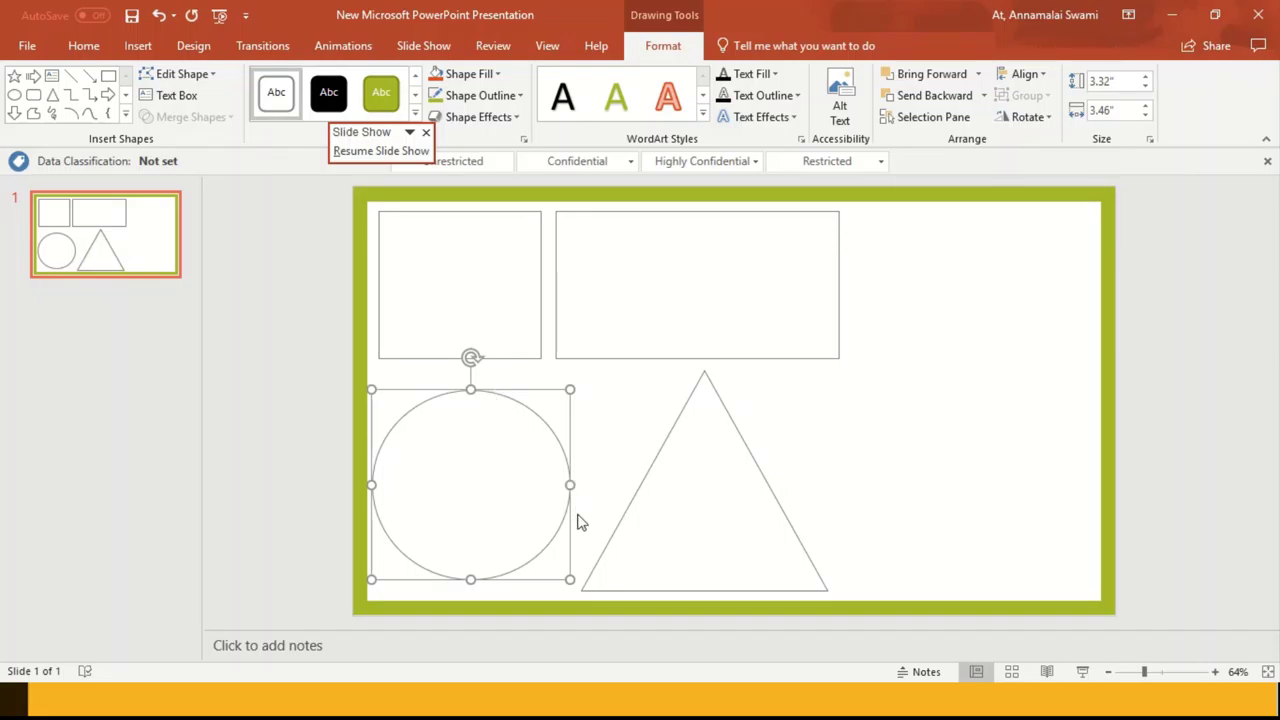
{"action": "left_click", "coordinate": [880, 461]}
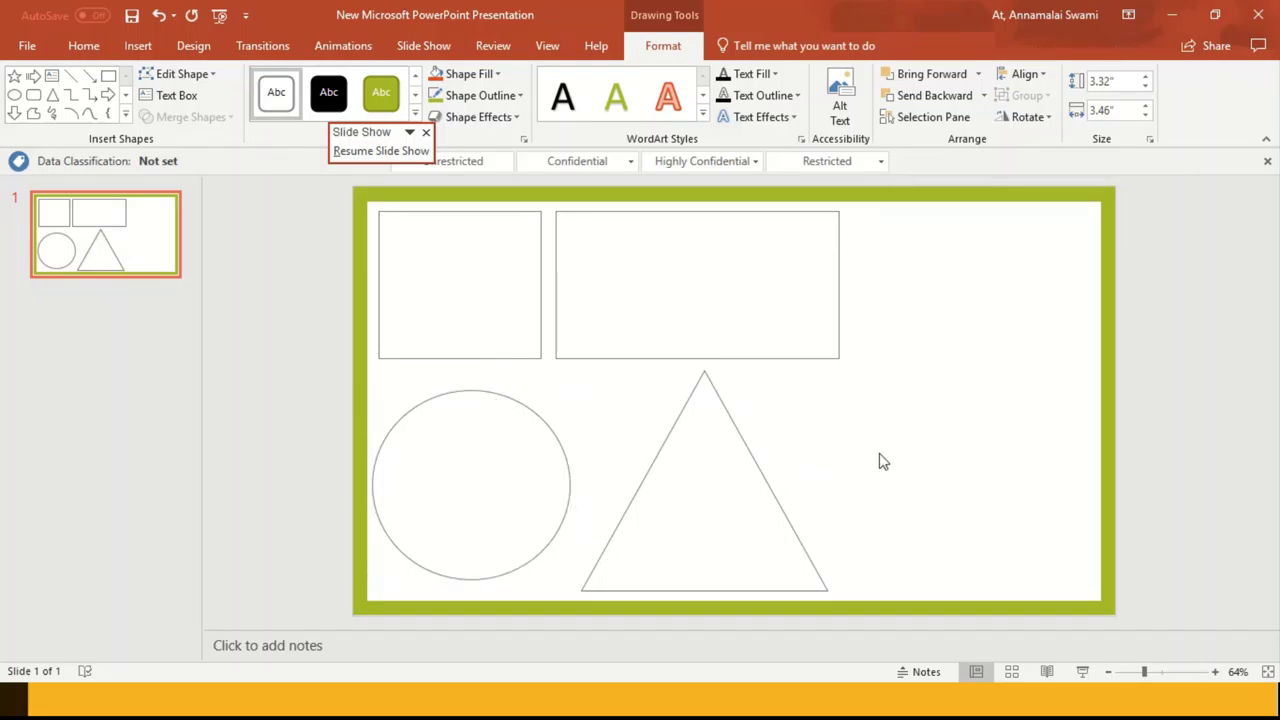
{"action": "left_click", "coordinate": [720, 508]}
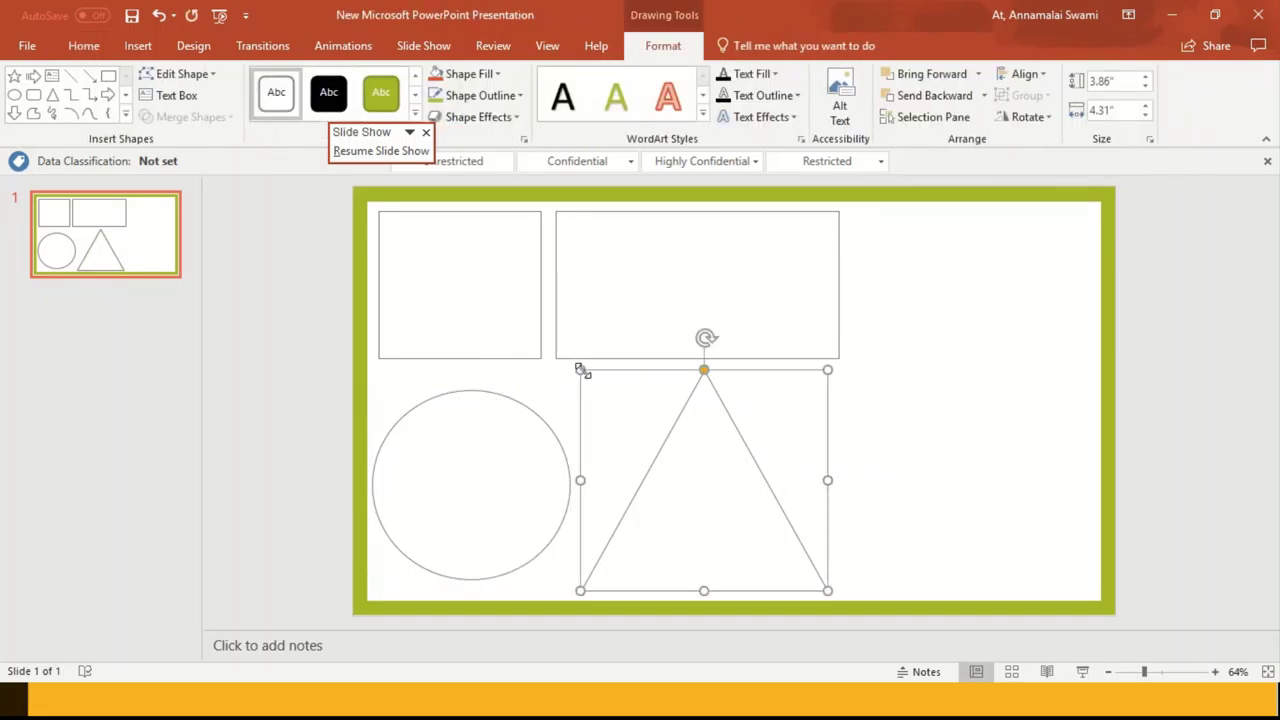
{"action": "left_click_drag", "start_coordinate": [581, 369], "coordinate": [594, 390]}
{"action": "left_click_drag", "start_coordinate": [711, 511], "coordinate": [705, 506]}
{"action": "left_click", "coordinate": [929, 480]}
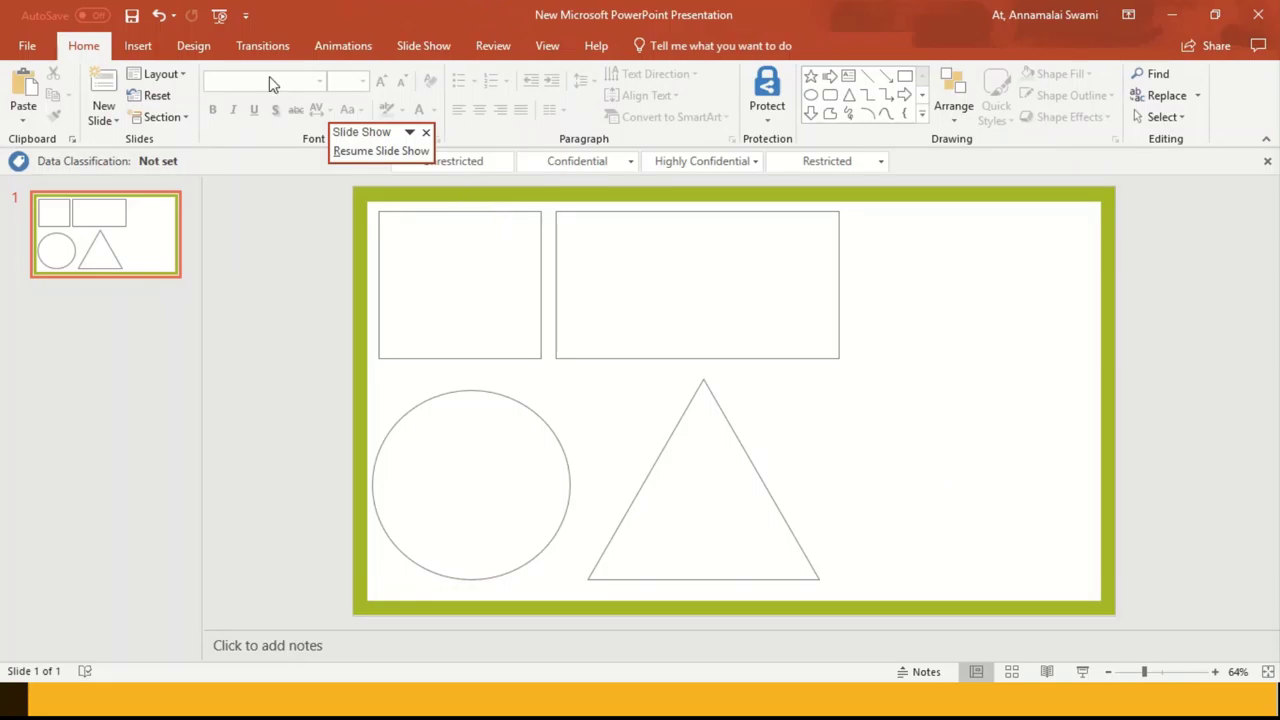
{"action": "left_click", "coordinate": [142, 45]}
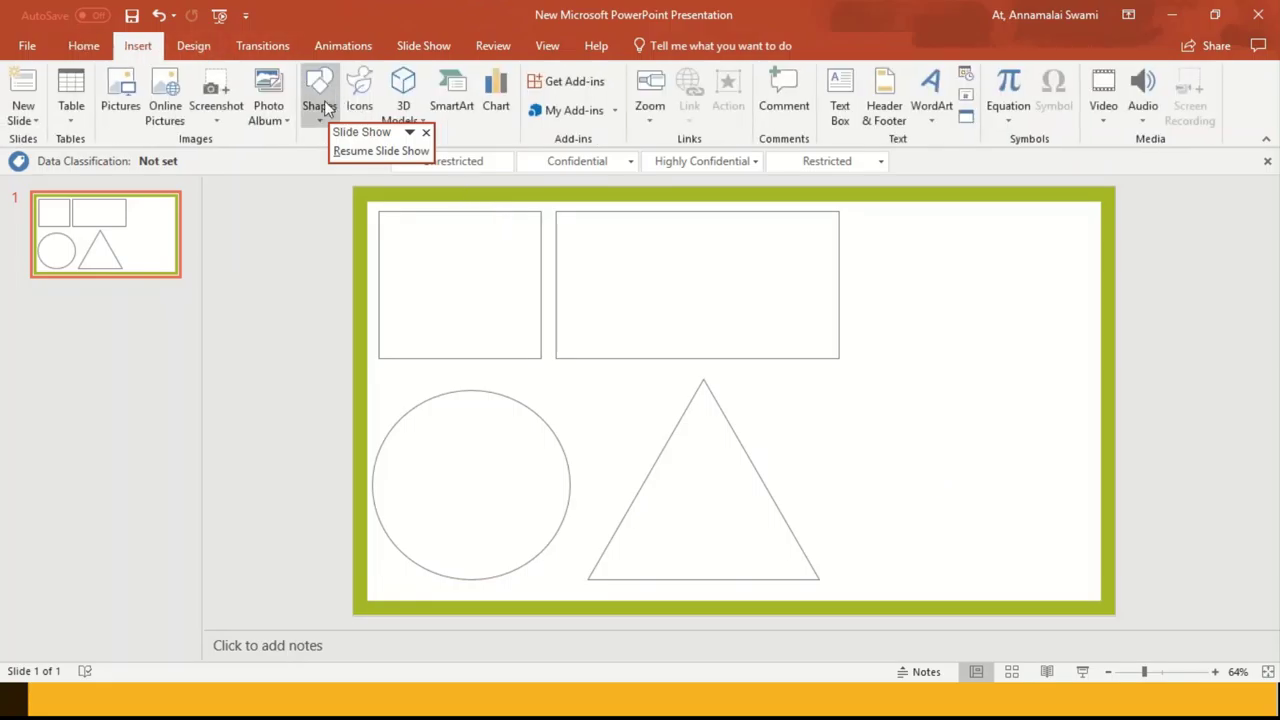
- Draw a five-point star right of the triangle, widened leftward to 5.77 inches
{"action": "left_click", "coordinate": [319, 100]}
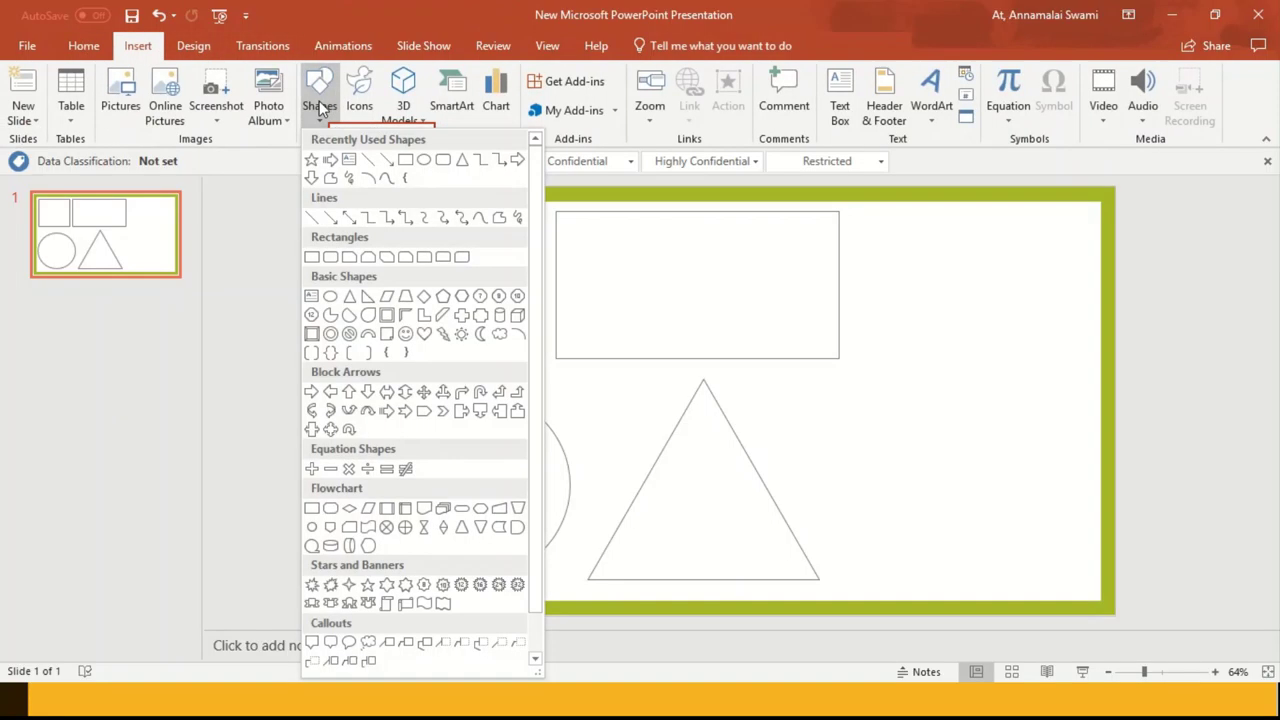
{"action": "left_click", "coordinate": [368, 585]}
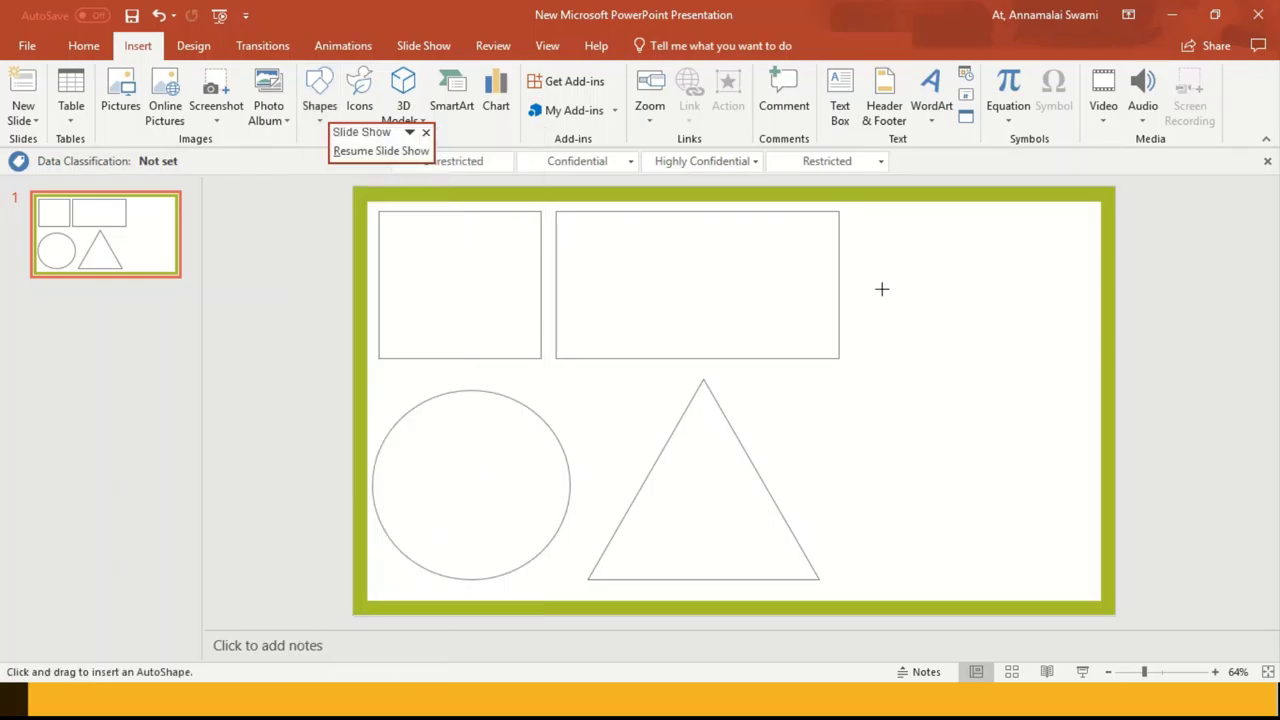
{"action": "left_click_drag", "start_coordinate": [874, 275], "coordinate": [974, 516]}
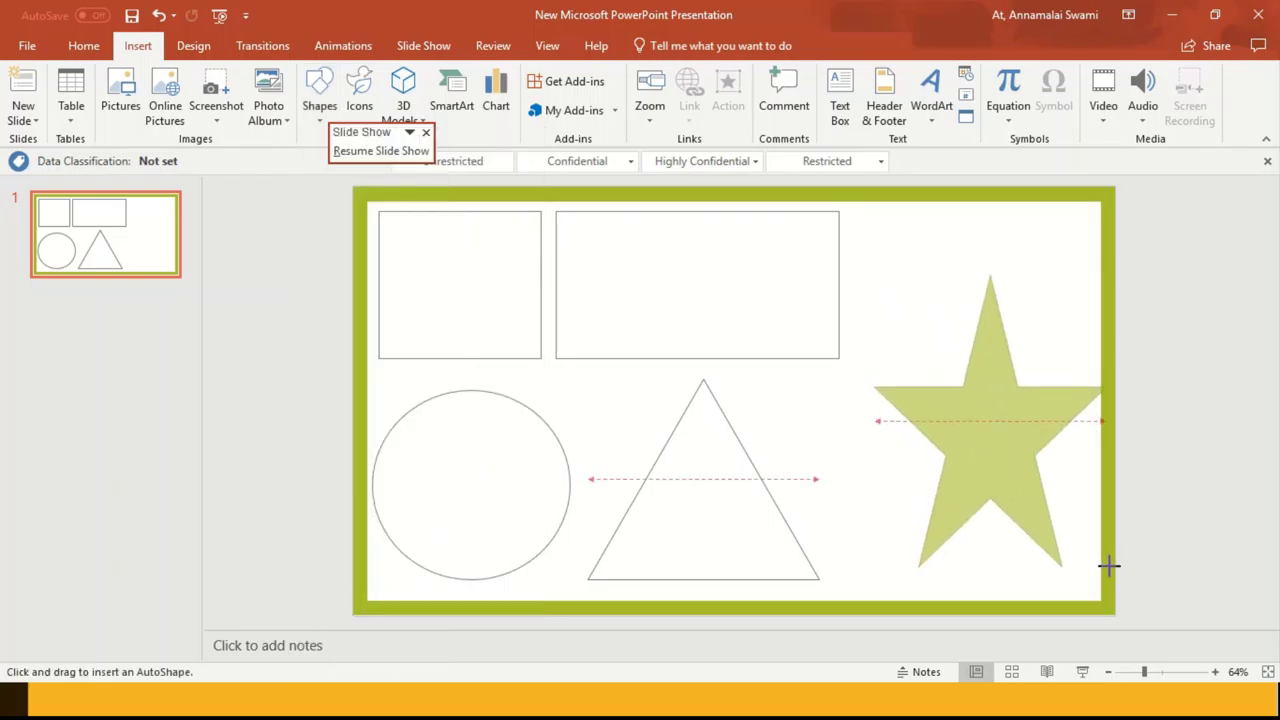
{"action": "left_click_drag", "start_coordinate": [1107, 563], "coordinate": [1107, 563]}
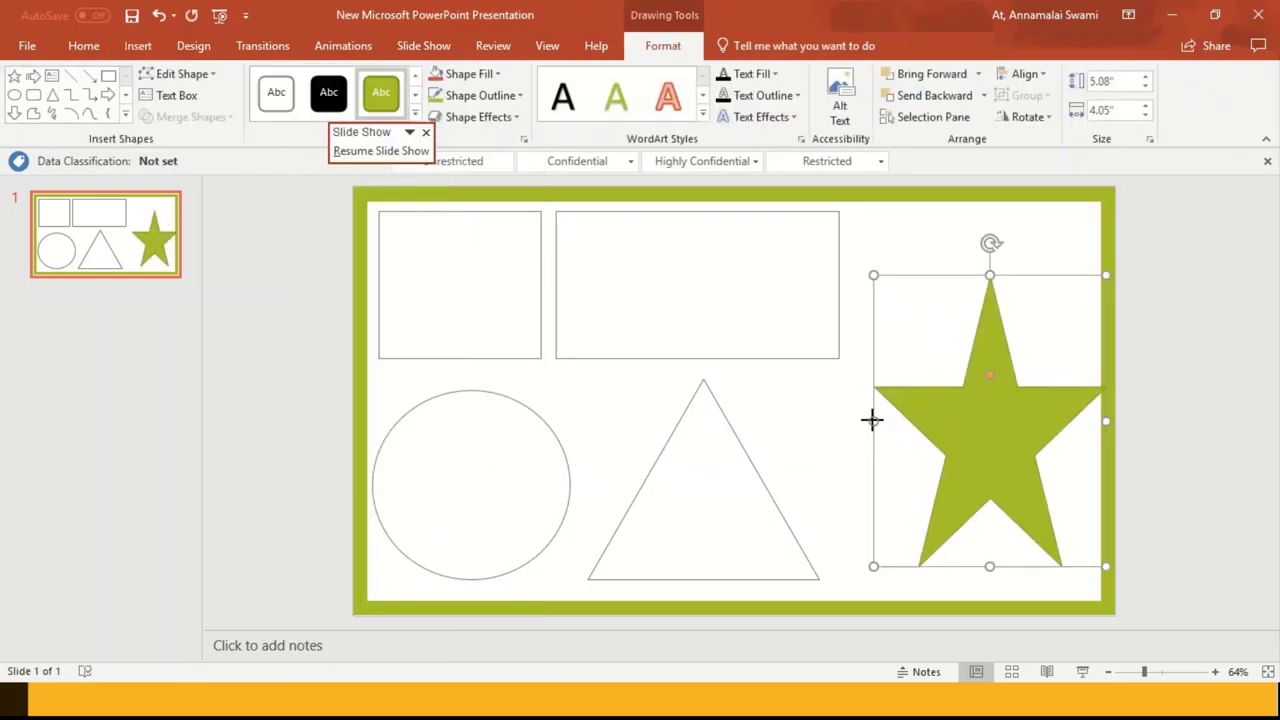
{"action": "left_click_drag", "start_coordinate": [872, 420], "coordinate": [776, 420]}
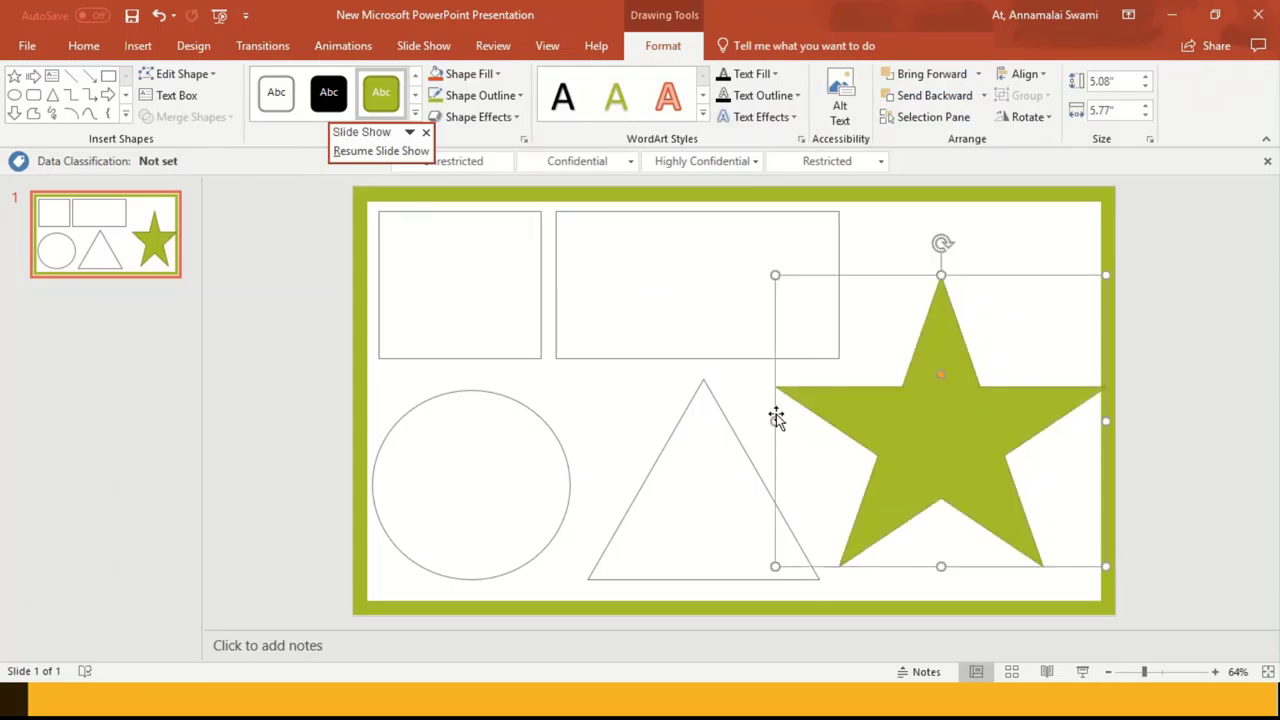
{"action": "key", "text": "Left"}
{"action": "key", "text": "Left"}
{"action": "key", "text": "Left"}
{"action": "key", "text": "Left"}
{"action": "key", "text": "Left"}
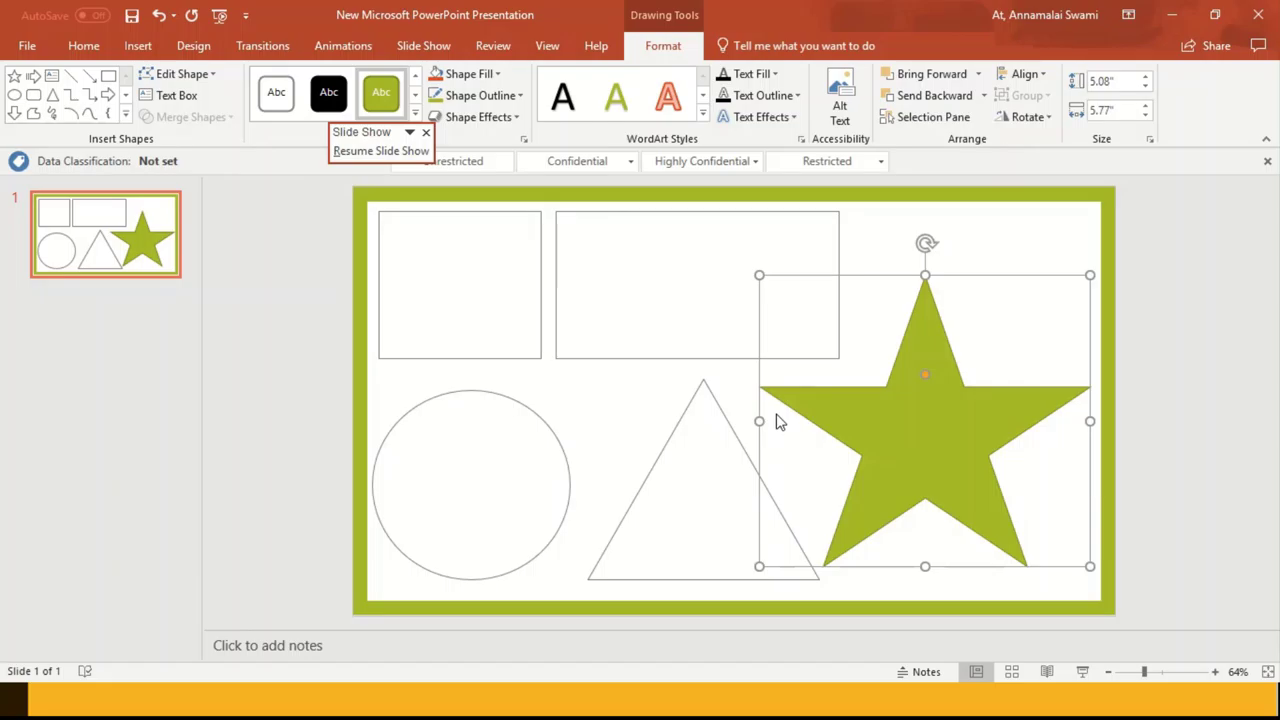
- Resize the star to 5.39 by 6.05 inches and give it a white outline-only style
{"action": "mouse_move", "coordinate": [925, 275]}
{"action": "left_mouse_down"}
{"action": "mouse_move", "coordinate": [922, 237]}
{"action": "mouse_move", "coordinate": [925, 258]}
{"action": "left_mouse_up"}
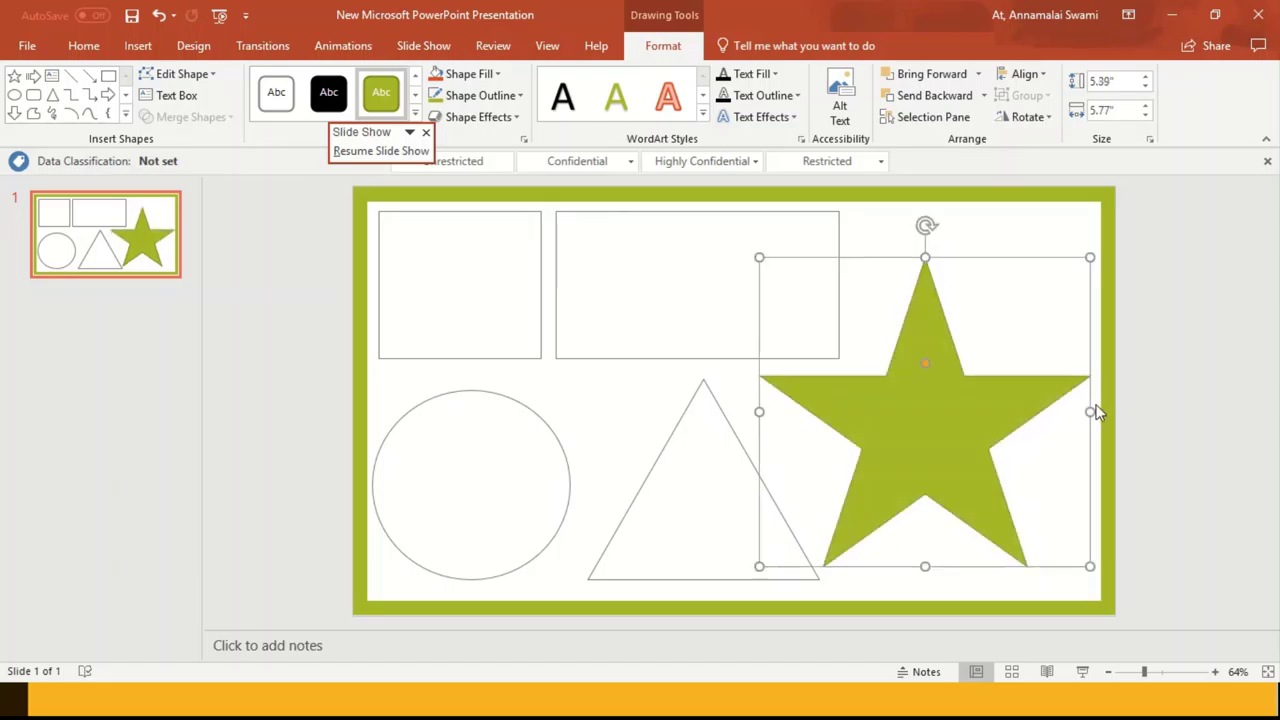
{"action": "left_click_drag", "start_coordinate": [1096, 412], "coordinate": [1101, 417]}
{"action": "key", "text": "Left"}
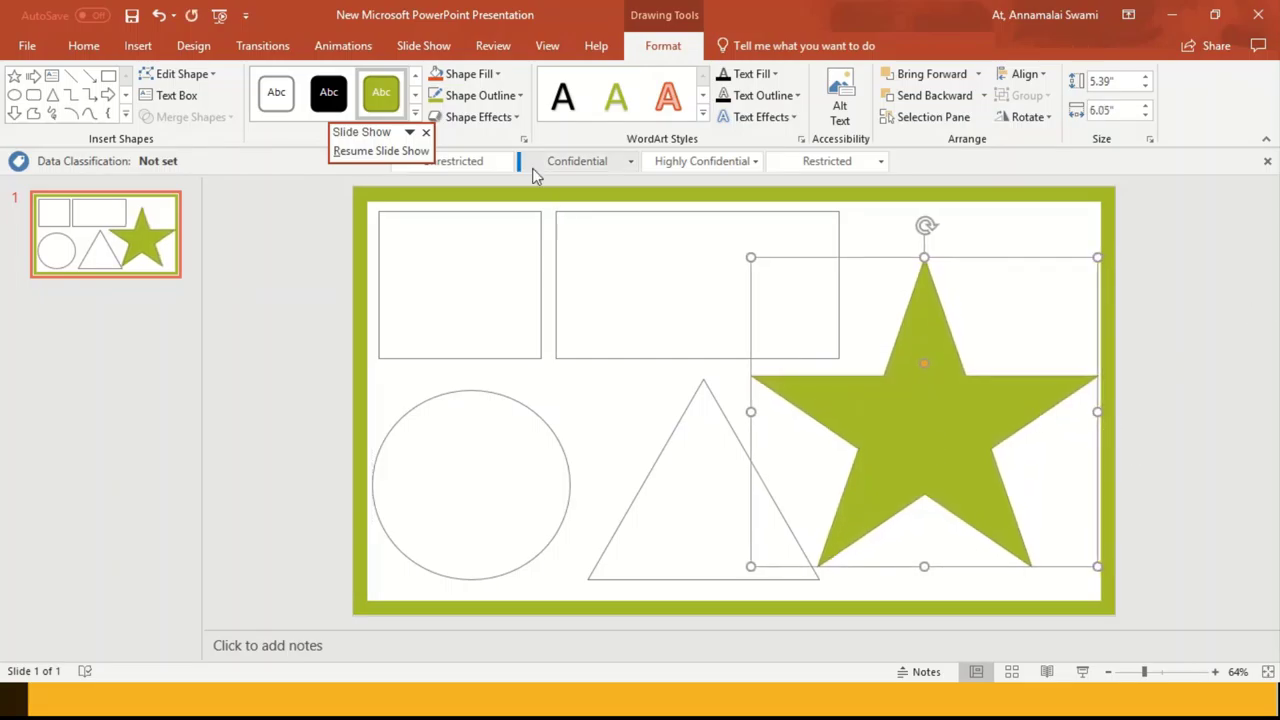
{"action": "left_click", "coordinate": [254, 104]}
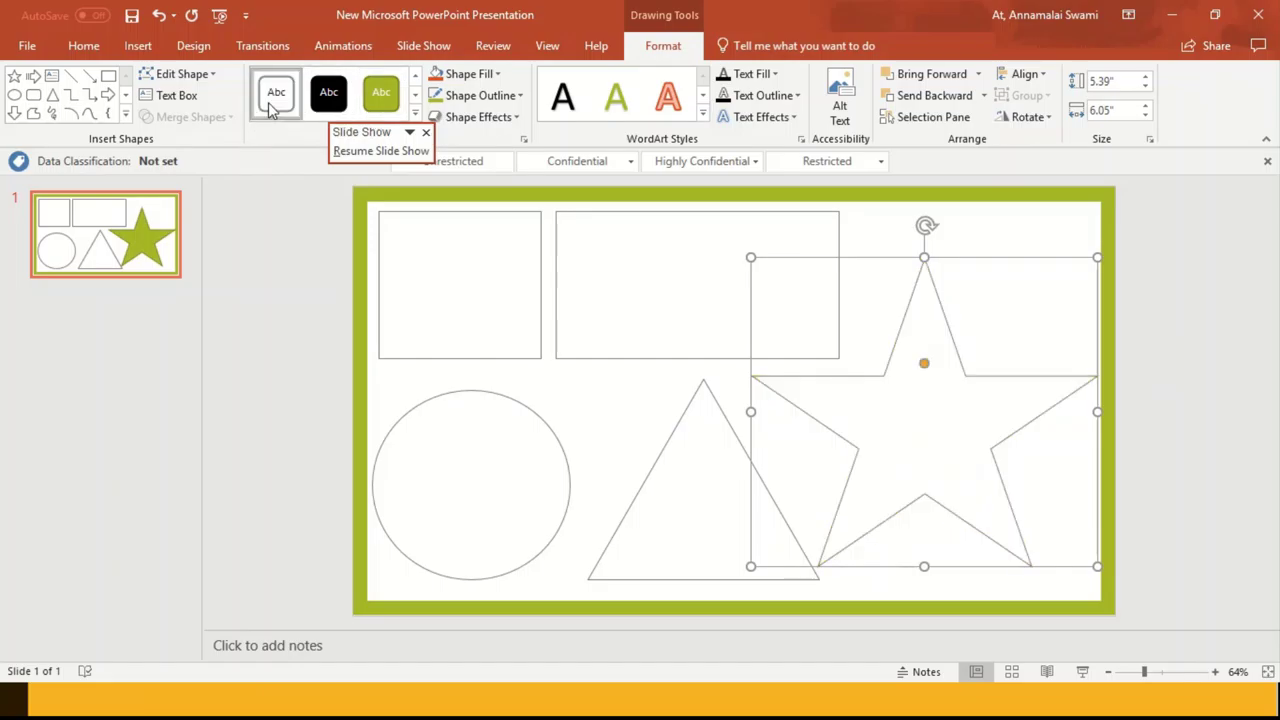
{"action": "left_click", "coordinate": [292, 441]}
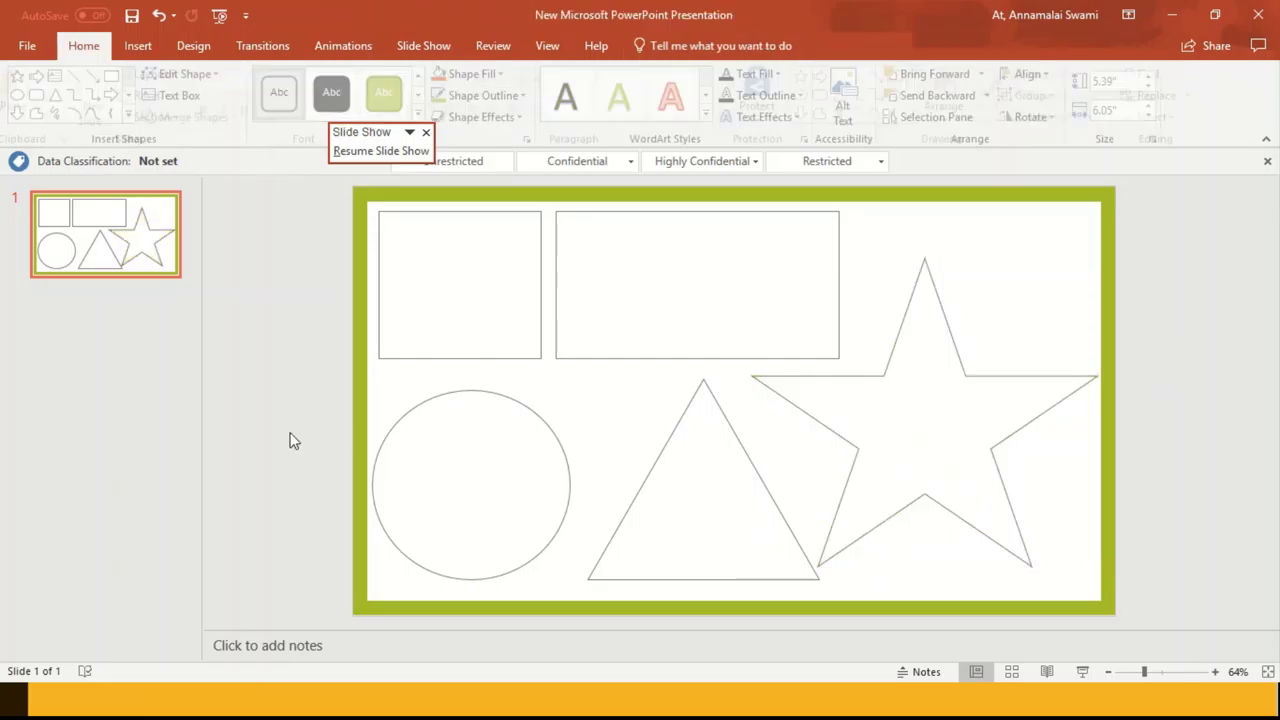
{"action": "left_click", "coordinate": [1000, 423]}
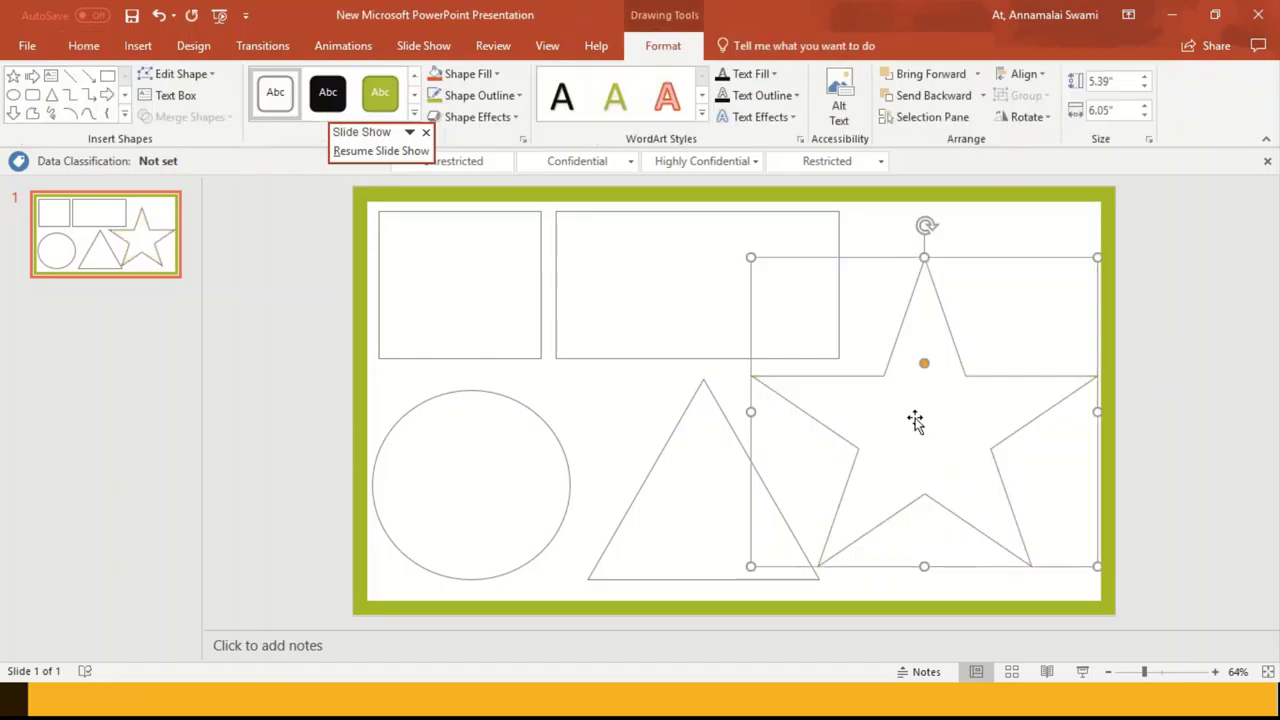
- Switch the top-left square's fill to Picture or texture fill in Format Shape
{"action": "left_click", "coordinate": [496, 312]}
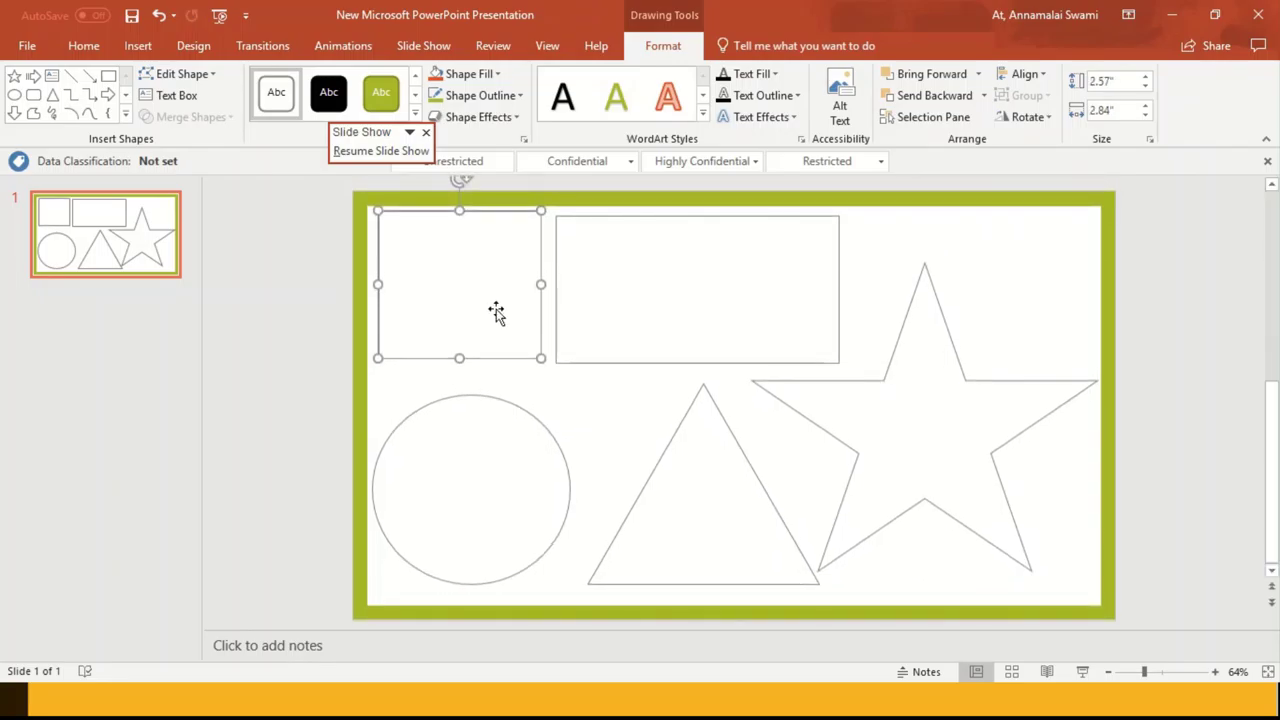
{"action": "right_click", "coordinate": [497, 312]}
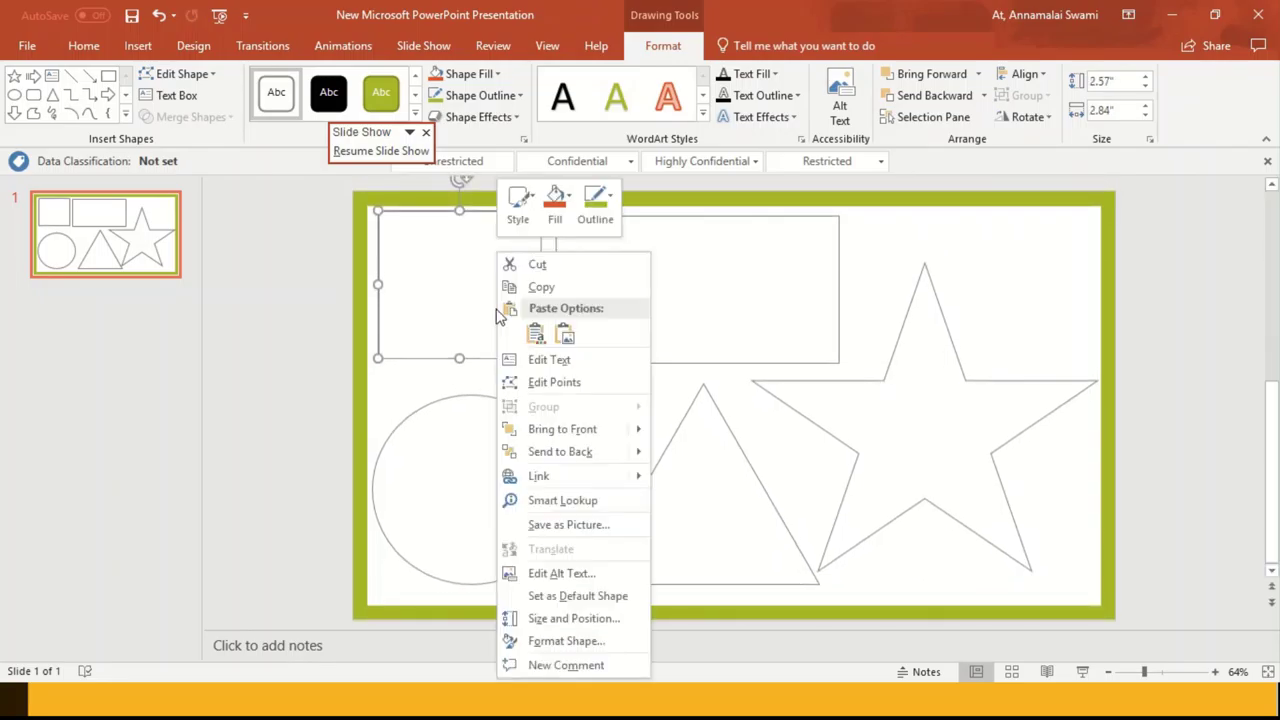
{"action": "left_click", "coordinate": [580, 643]}
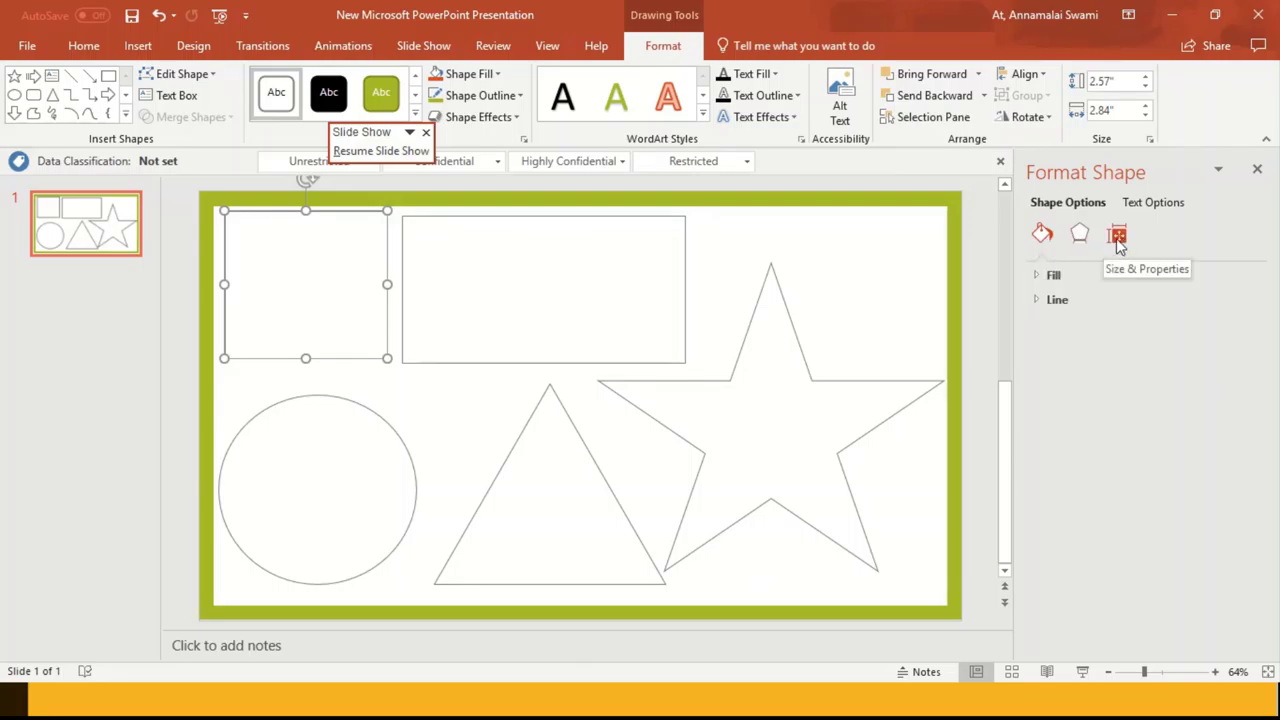
{"action": "left_click", "coordinate": [1040, 278]}
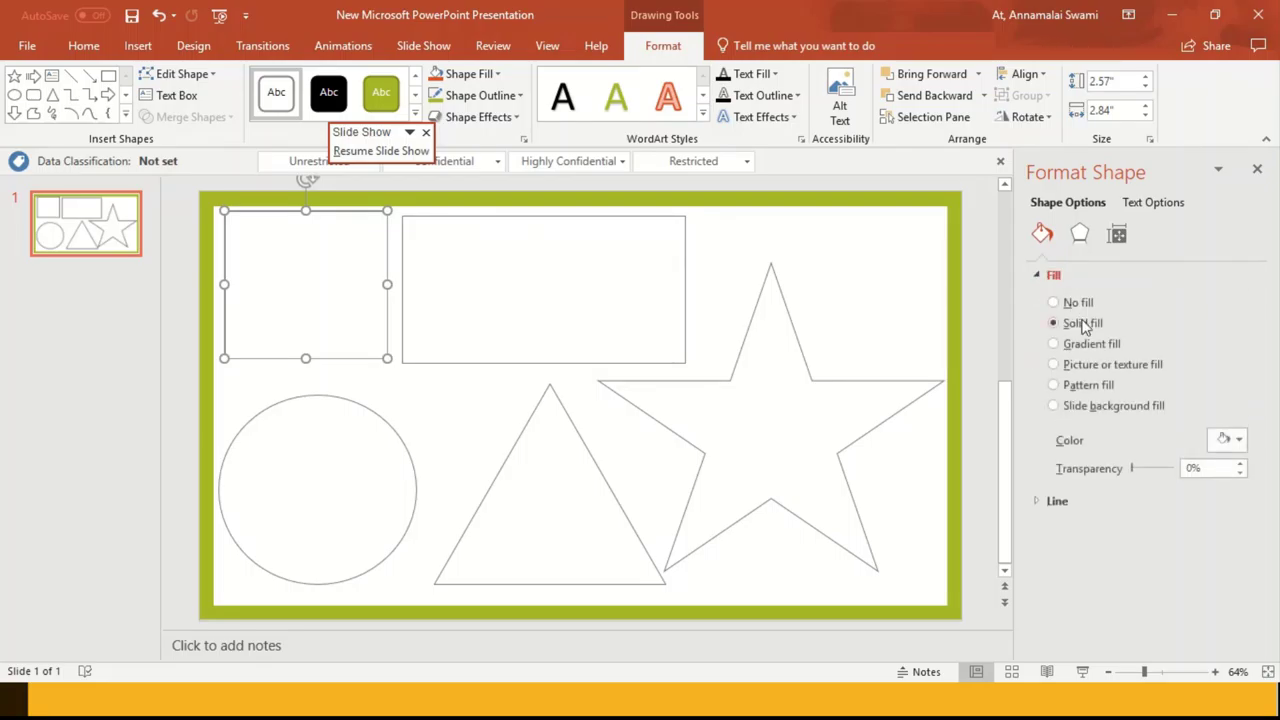
{"action": "left_click", "coordinate": [1054, 365]}
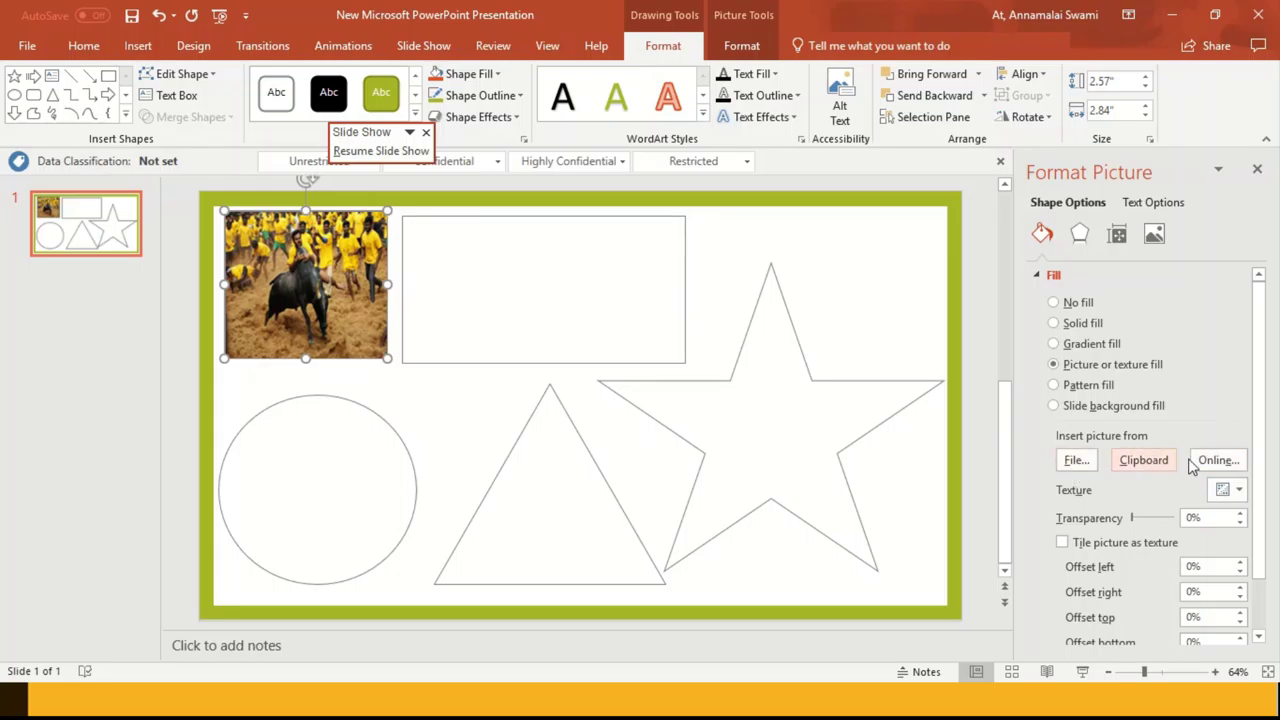
- Fill the top-left square with the sunglasses portrait from the Desktop
{"action": "left_click", "coordinate": [1087, 467]}
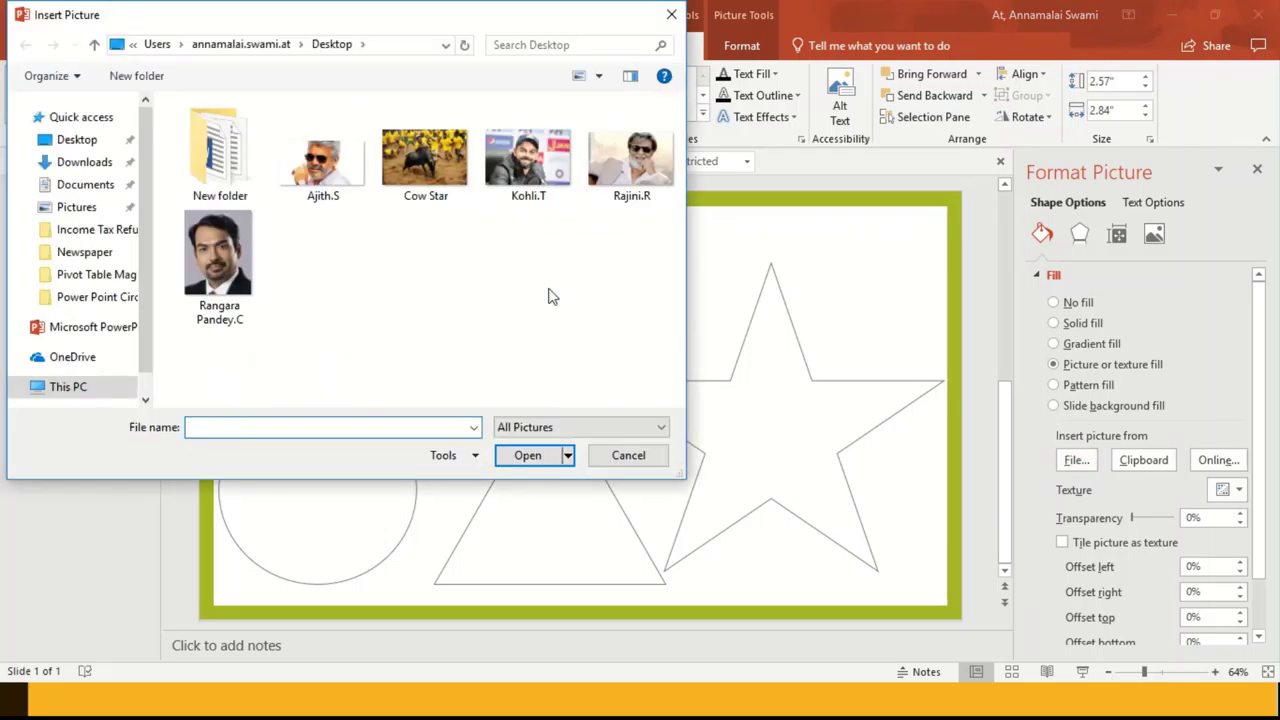
{"action": "mouse_move", "coordinate": [320, 165]}
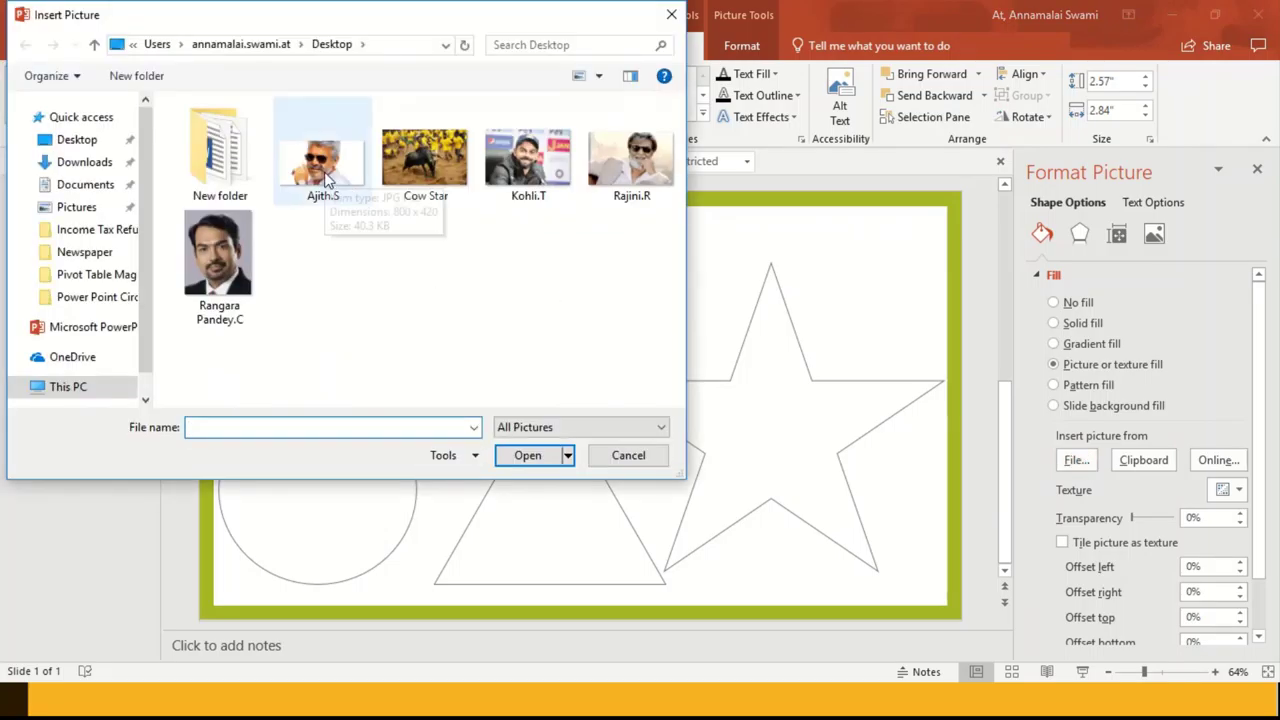
{"action": "double_click", "coordinate": [325, 178]}
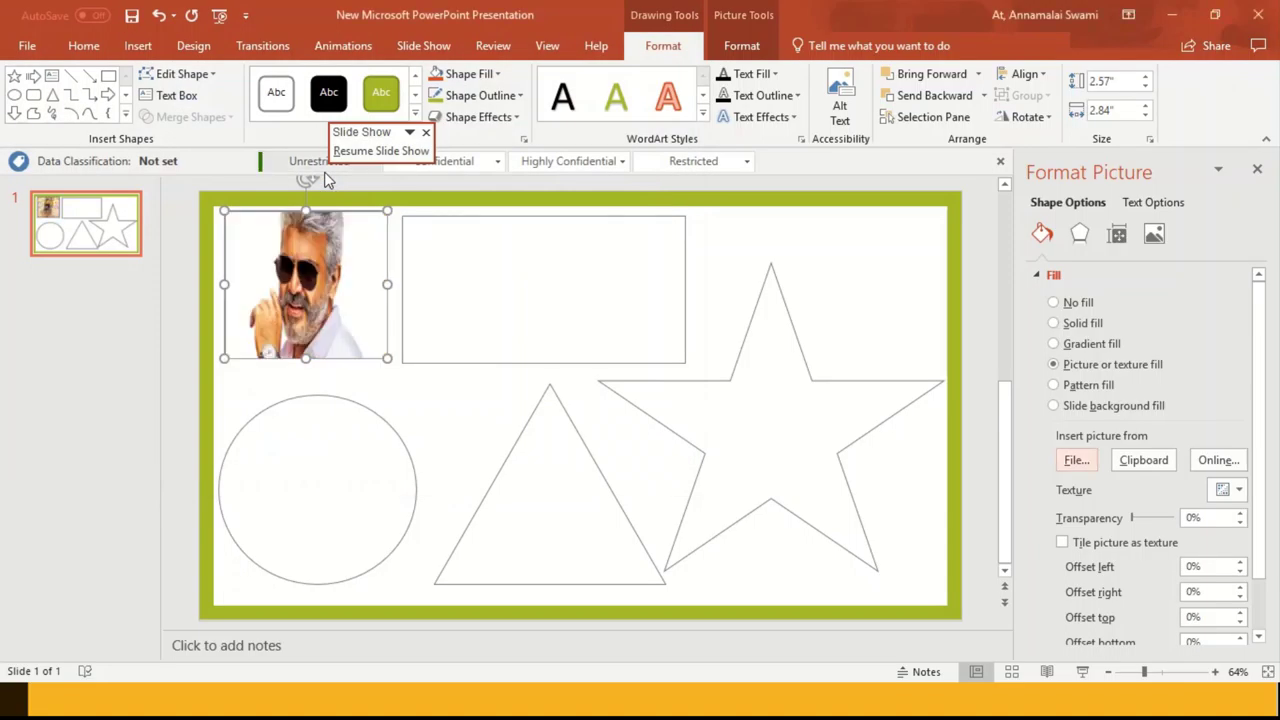
{"action": "left_click", "coordinate": [499, 297]}
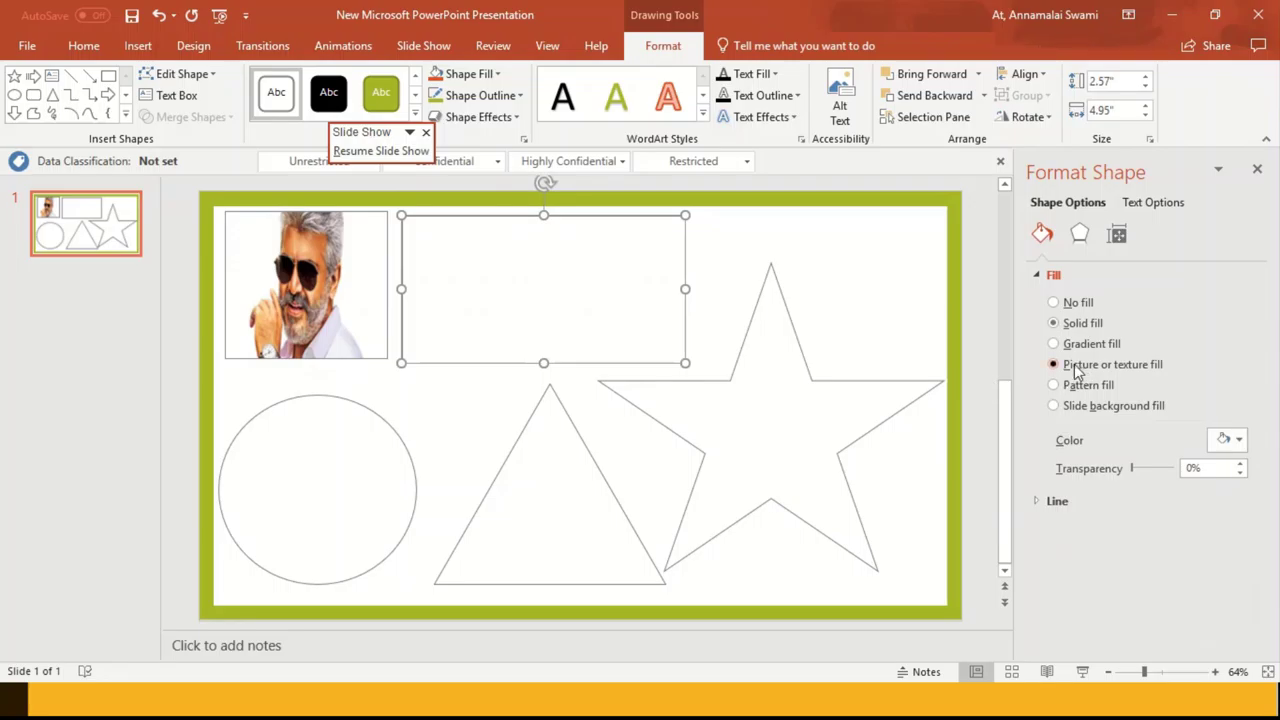
- Fill the wide rectangle with the white-suit portrait and the circle with the suited man's photo
{"action": "left_click", "coordinate": [1075, 462]}
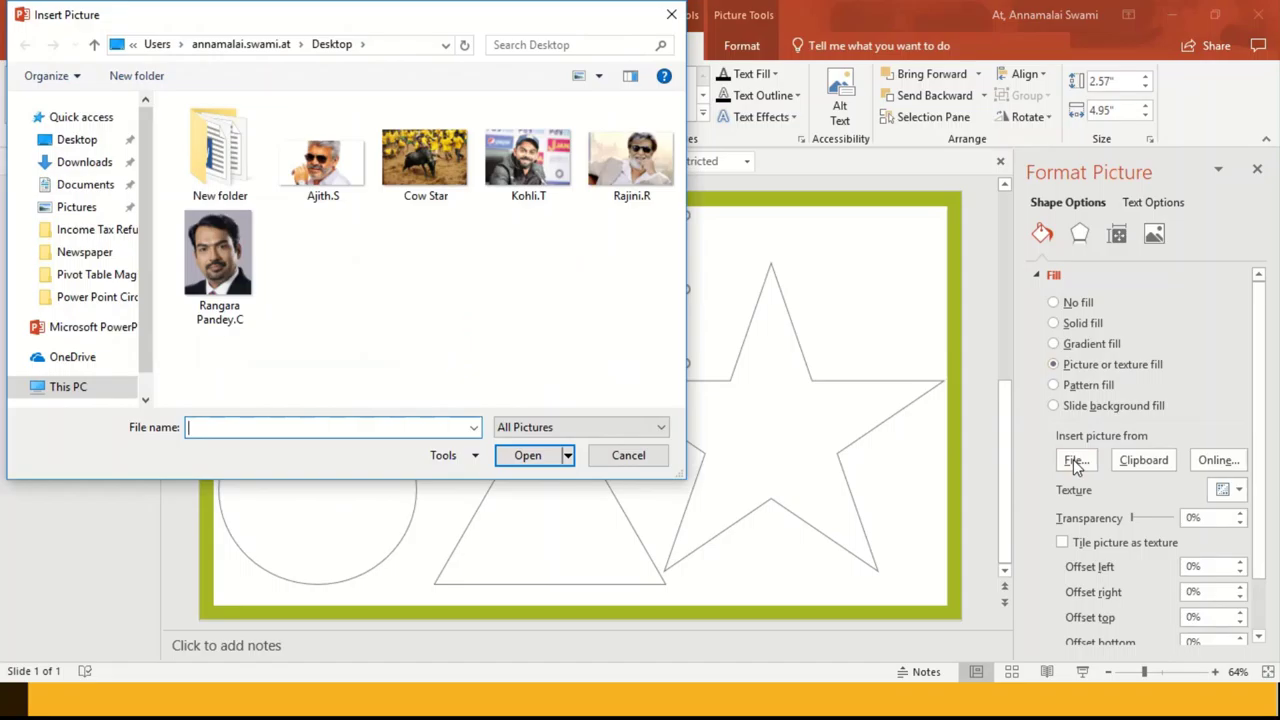
{"action": "double_click", "coordinate": [624, 157]}
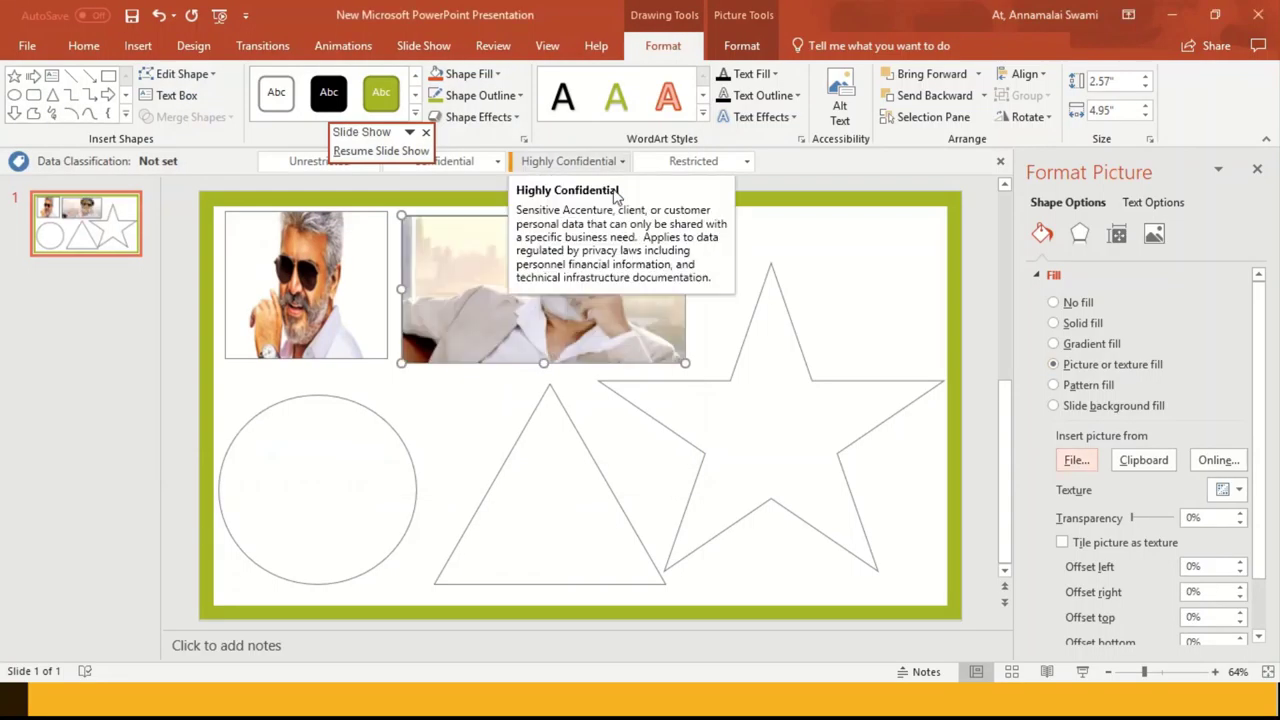
{"action": "left_click", "coordinate": [333, 487]}
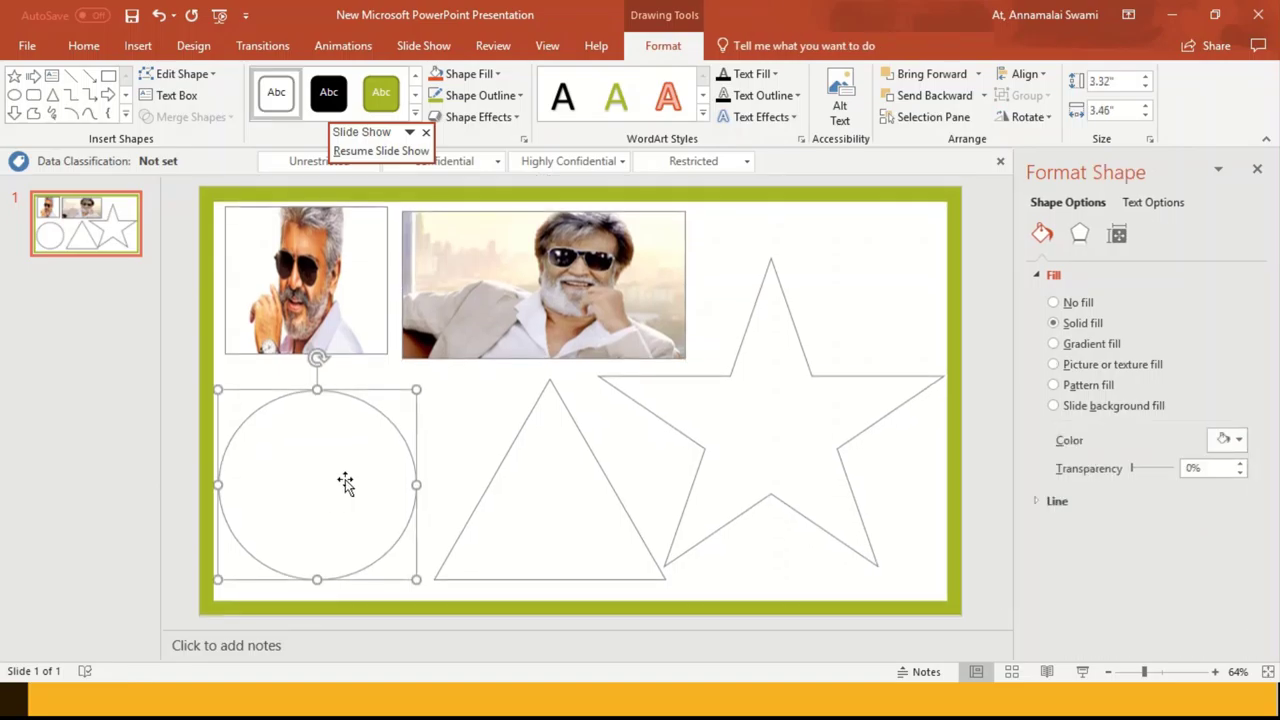
{"action": "left_click", "coordinate": [1080, 370]}
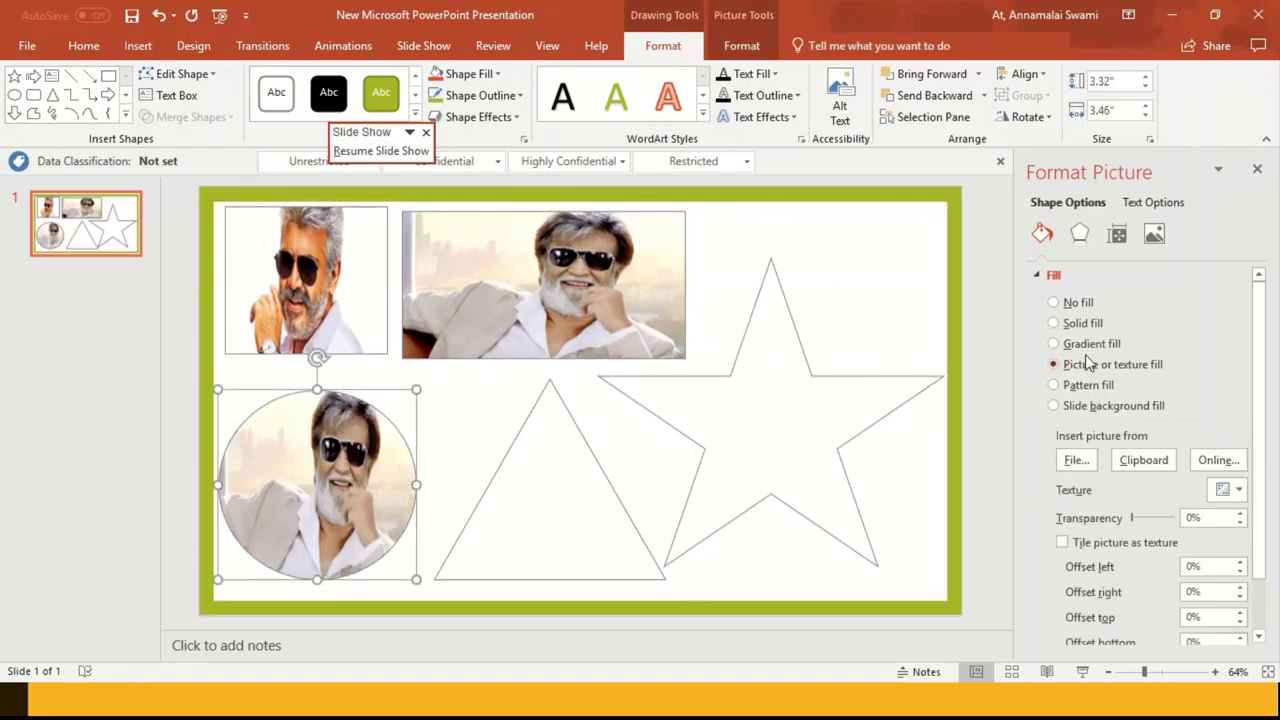
{"action": "left_click", "coordinate": [1076, 460]}
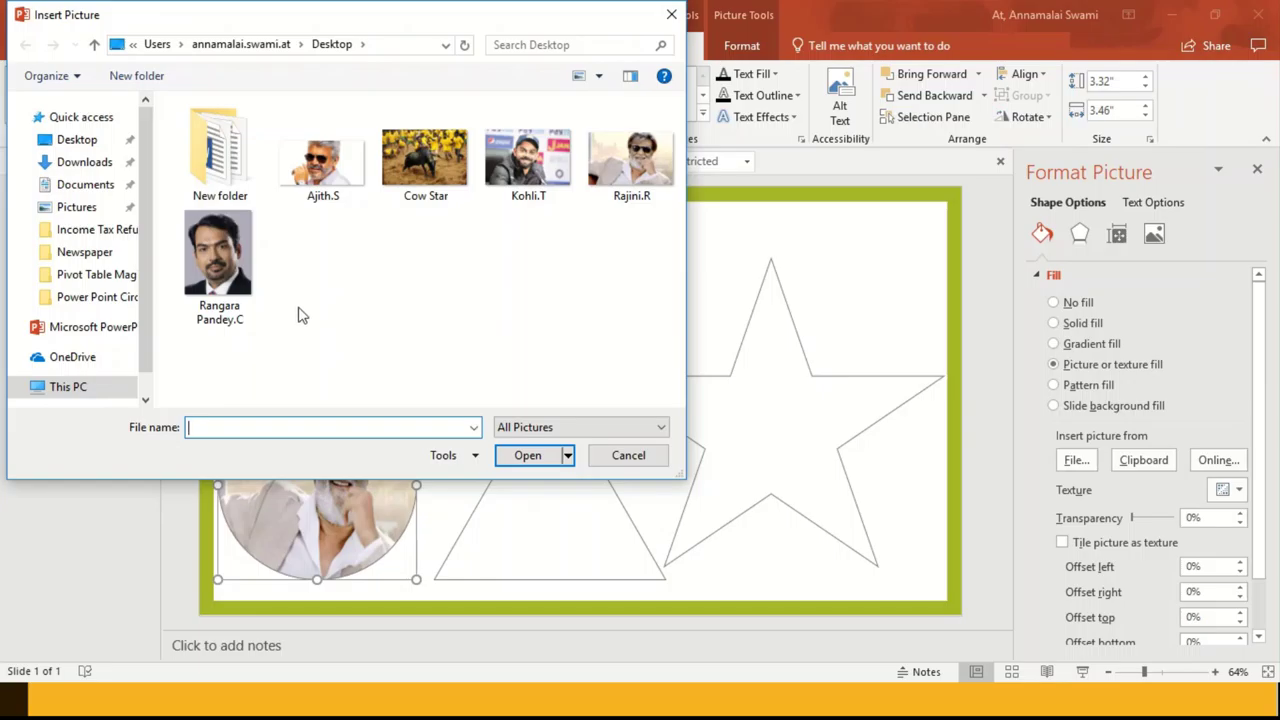
{"action": "double_click", "coordinate": [215, 280]}
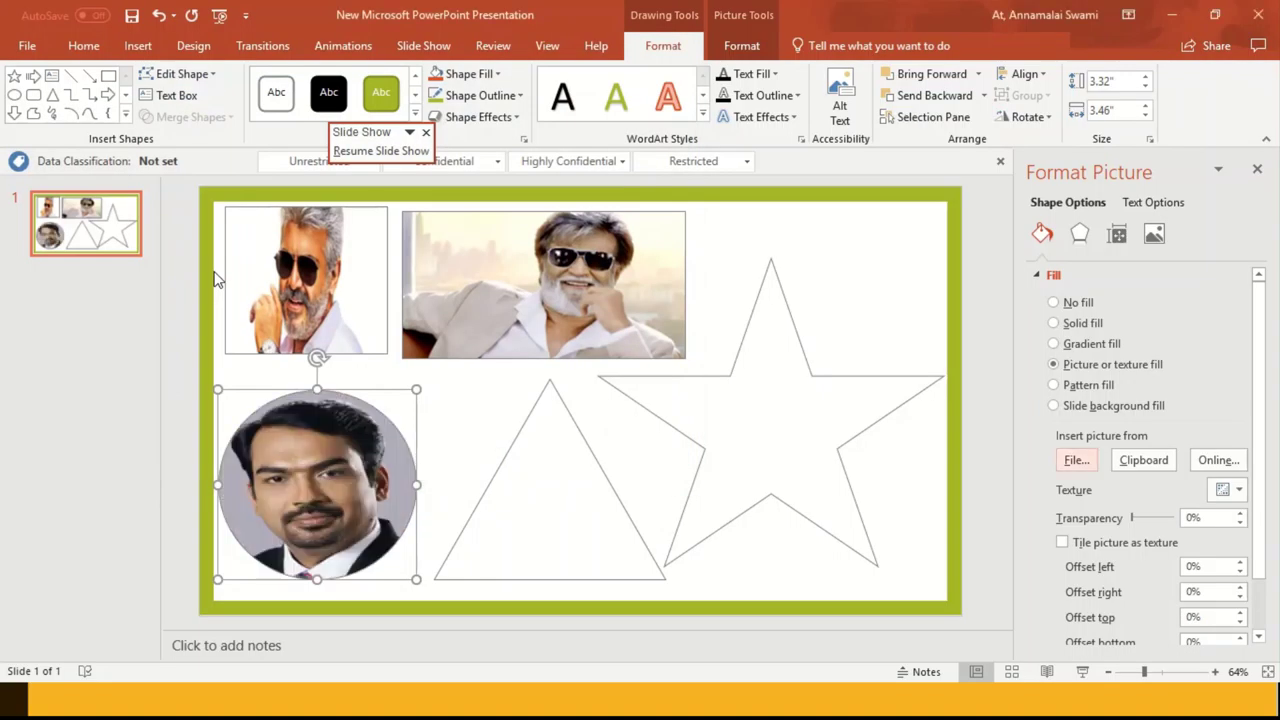
- Fill the triangle with the smiling bearded man's photo as a picture fill
{"action": "left_click", "coordinate": [567, 501]}
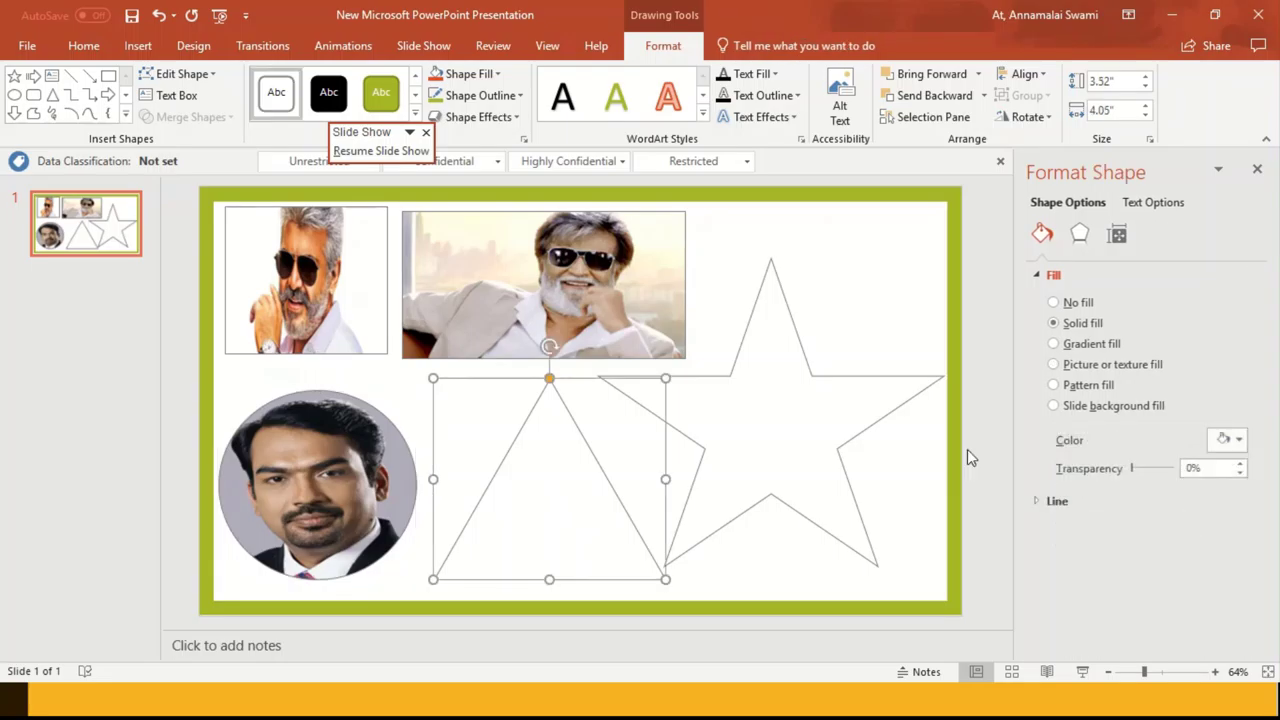
{"action": "left_click", "coordinate": [1093, 366]}
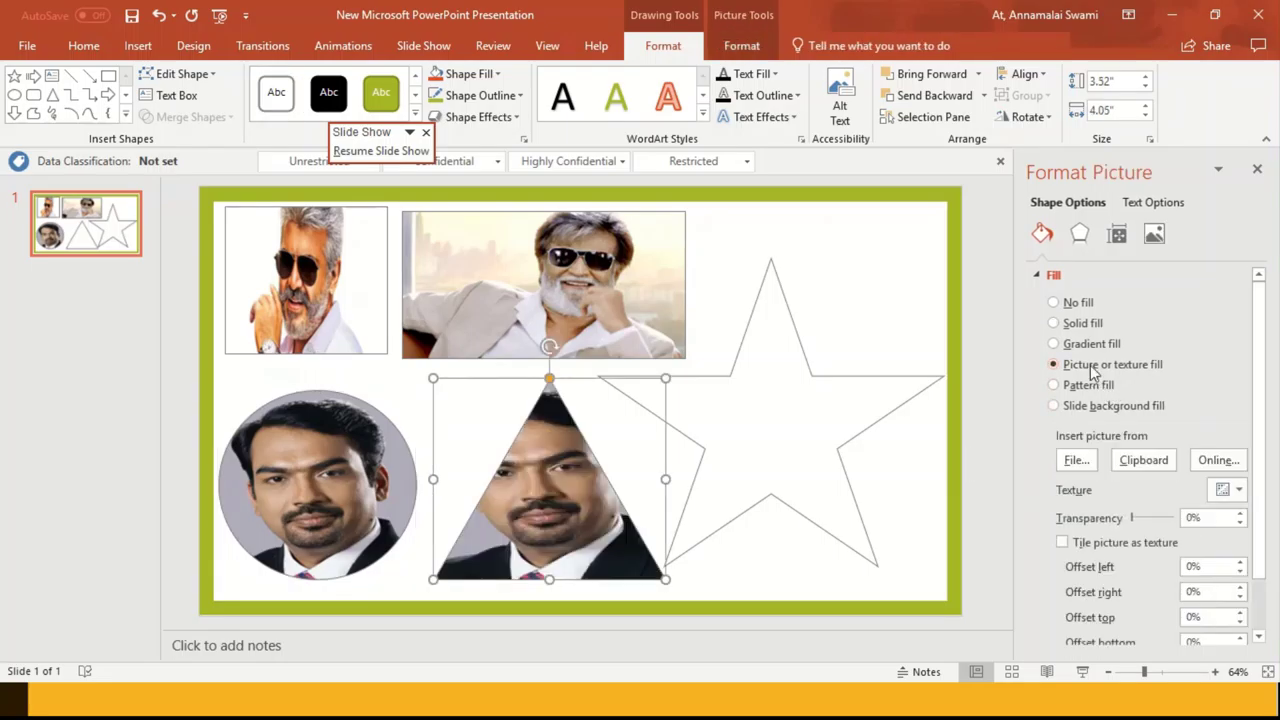
{"action": "left_click", "coordinate": [1076, 461]}
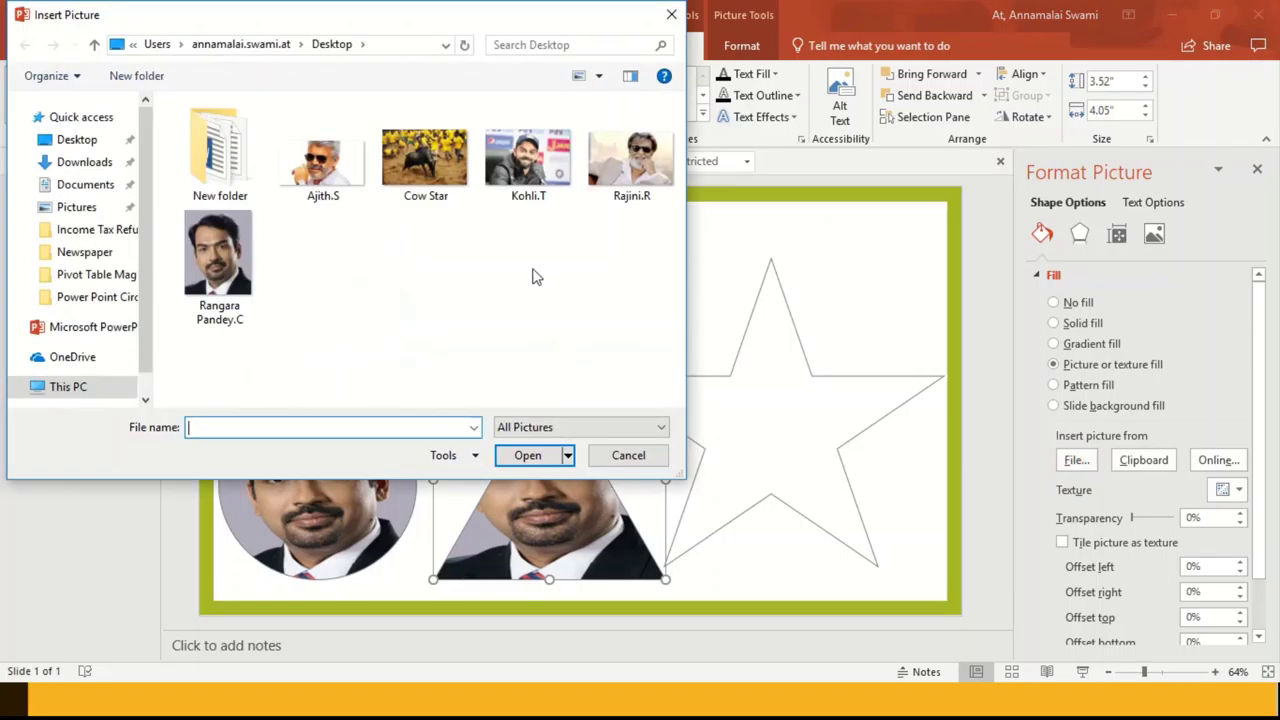
{"action": "double_click", "coordinate": [528, 160]}
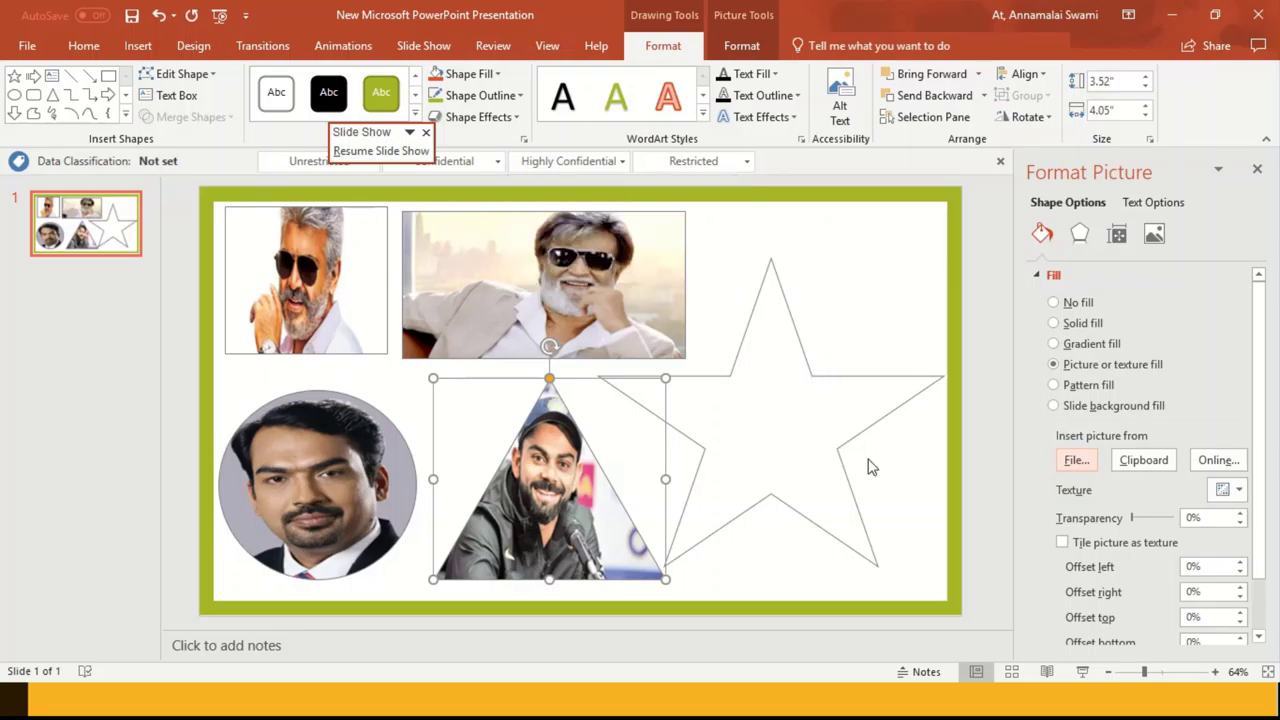
- Fill the star with the Cow Star bull-riding photo as a picture fill
{"action": "left_click", "coordinate": [860, 410]}
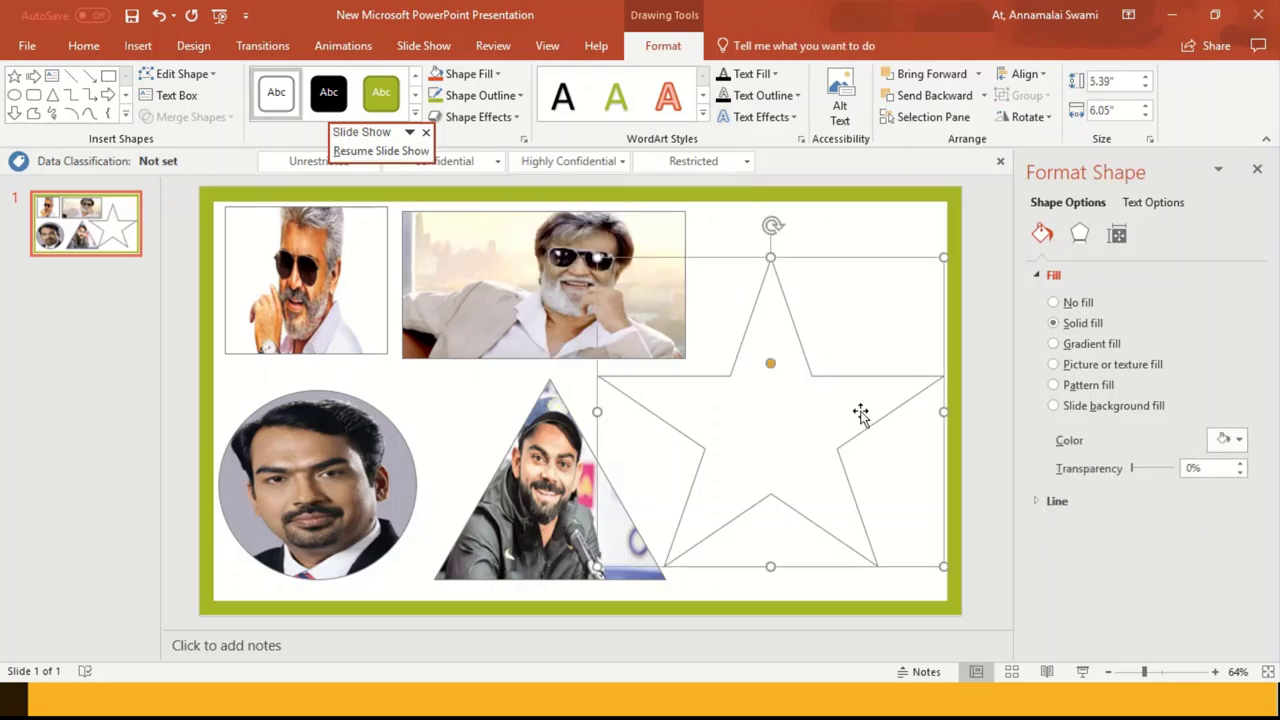
{"action": "left_click", "coordinate": [1087, 366]}
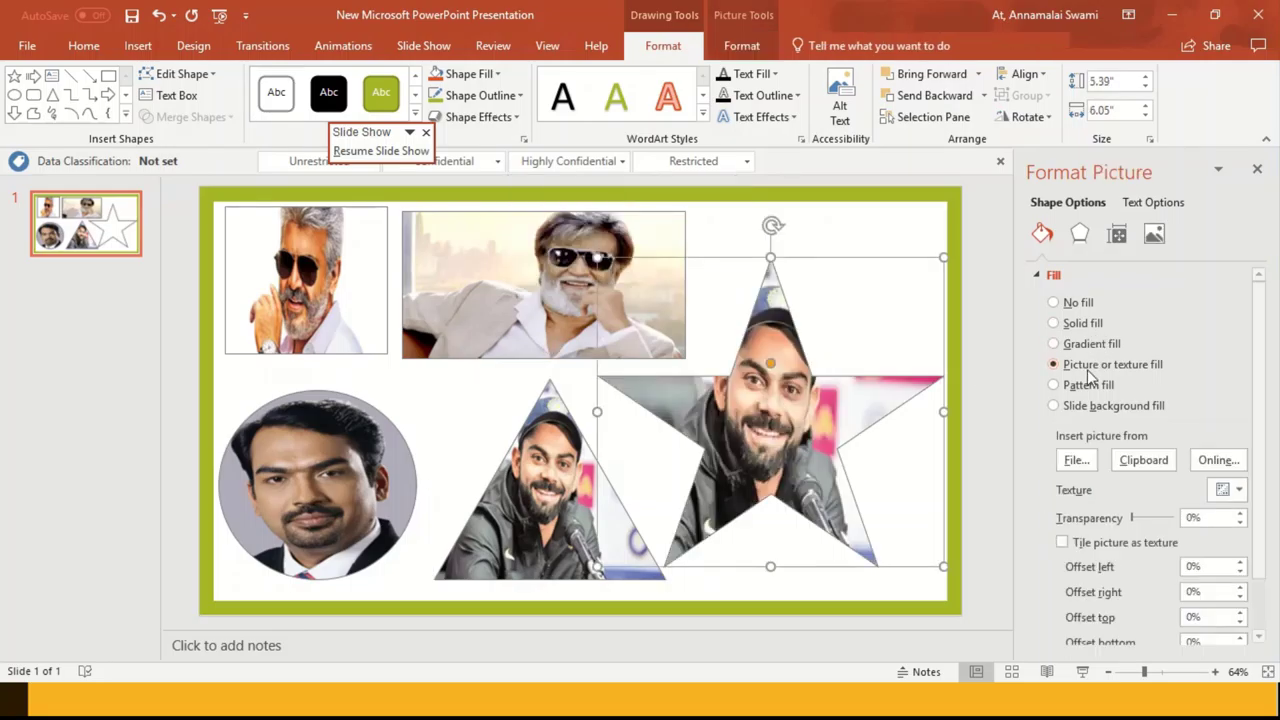
{"action": "left_click", "coordinate": [1077, 460]}
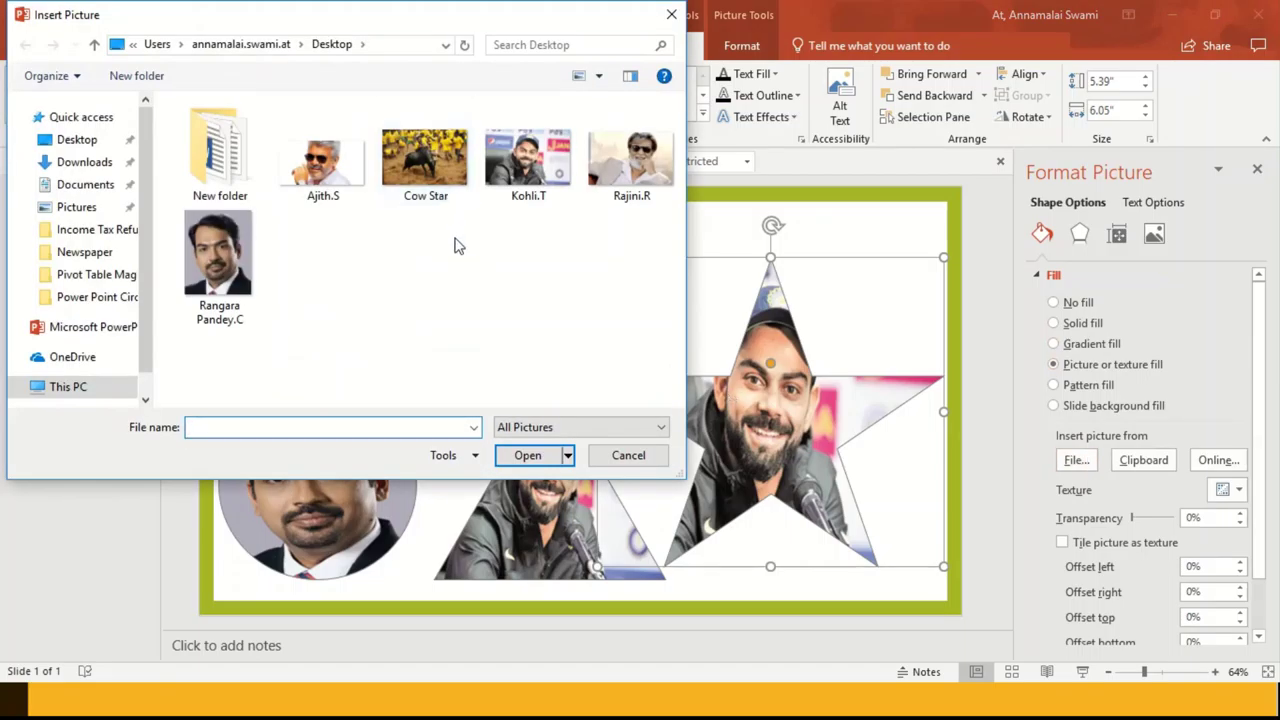
{"action": "double_click", "coordinate": [429, 159]}
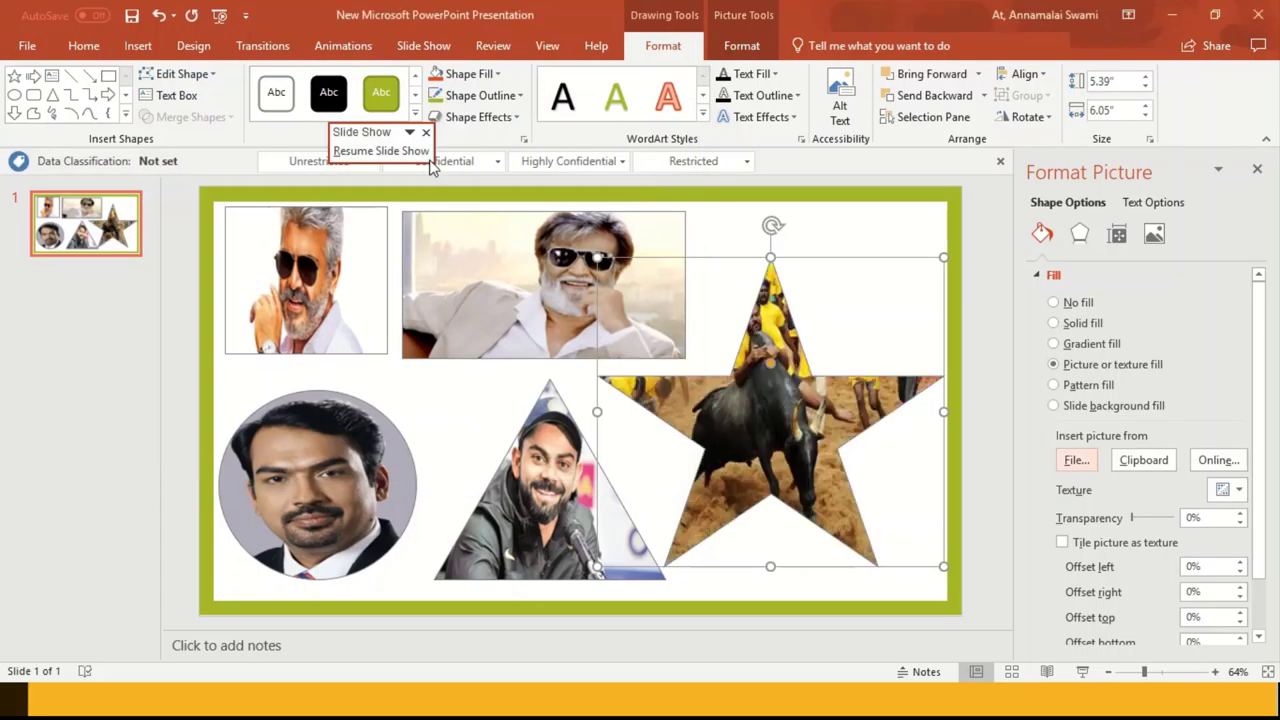
- Drag the top-left photo square a few pixels down, then deselect to review the slide
{"action": "left_click", "coordinate": [938, 225]}
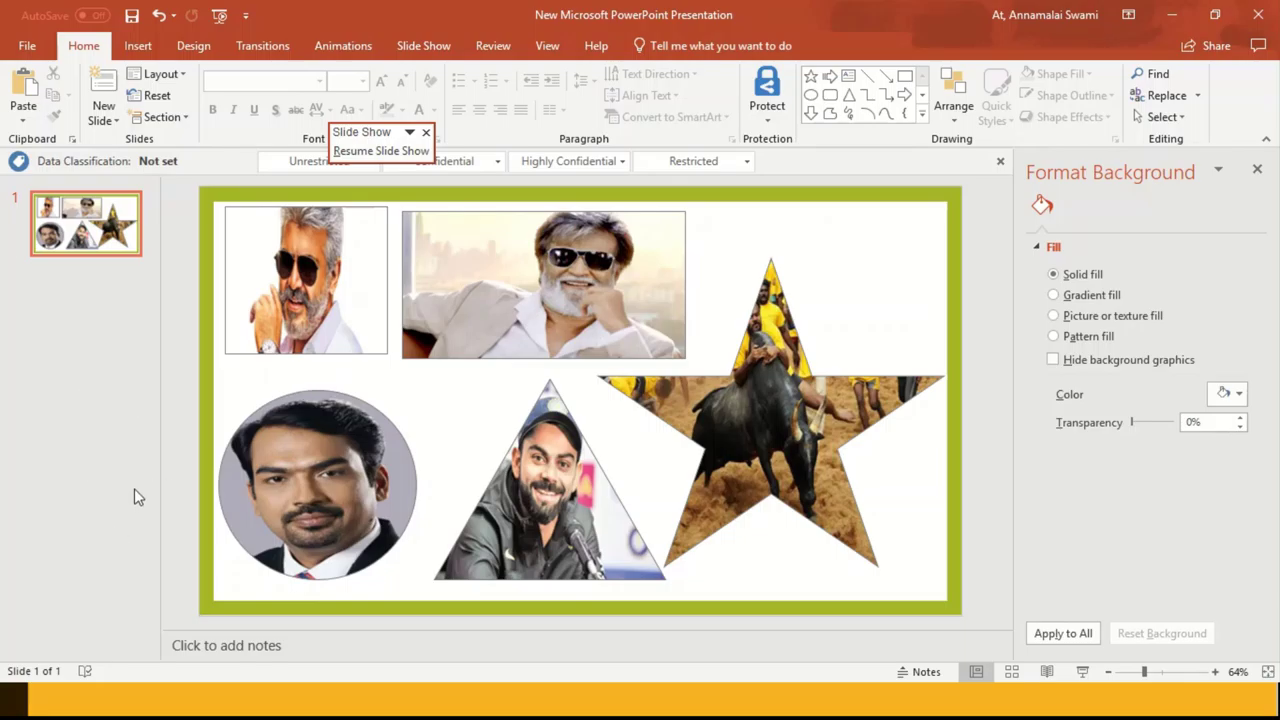
{"action": "left_click", "coordinate": [360, 342]}
{"action": "left_click_drag", "start_coordinate": [360, 342], "coordinate": [361, 346]}
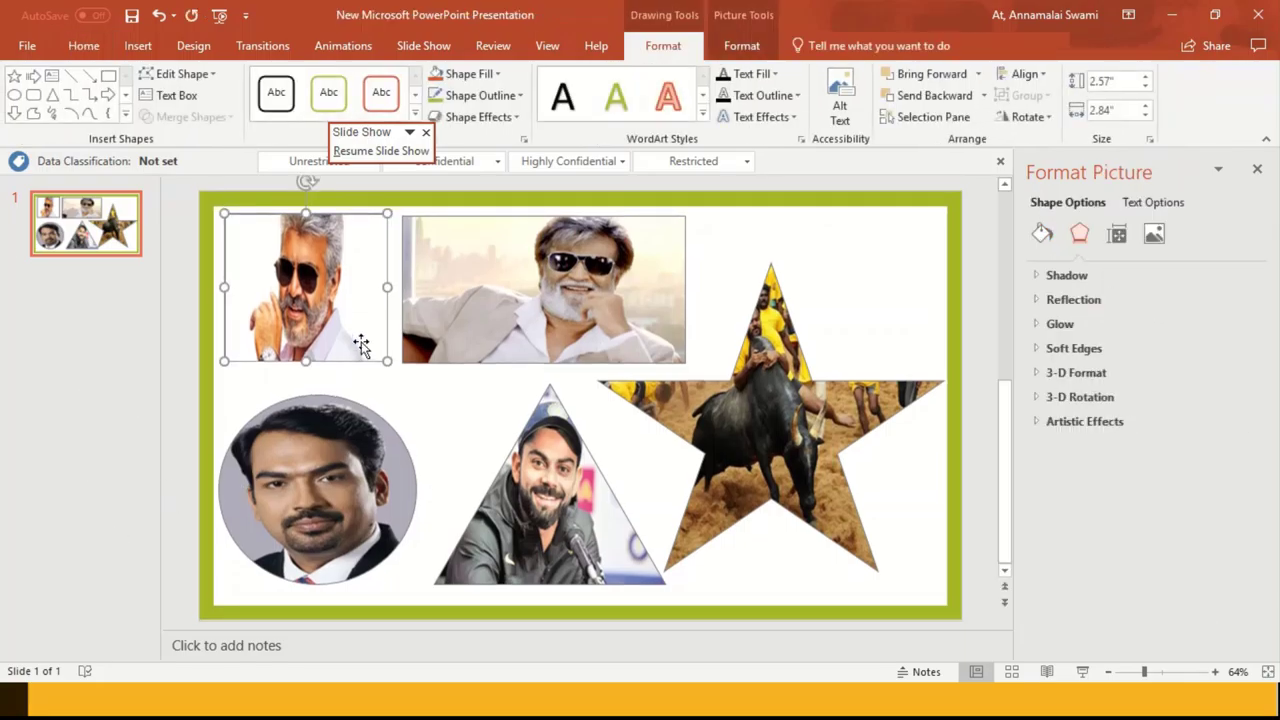
{"action": "left_click", "coordinate": [181, 456]}
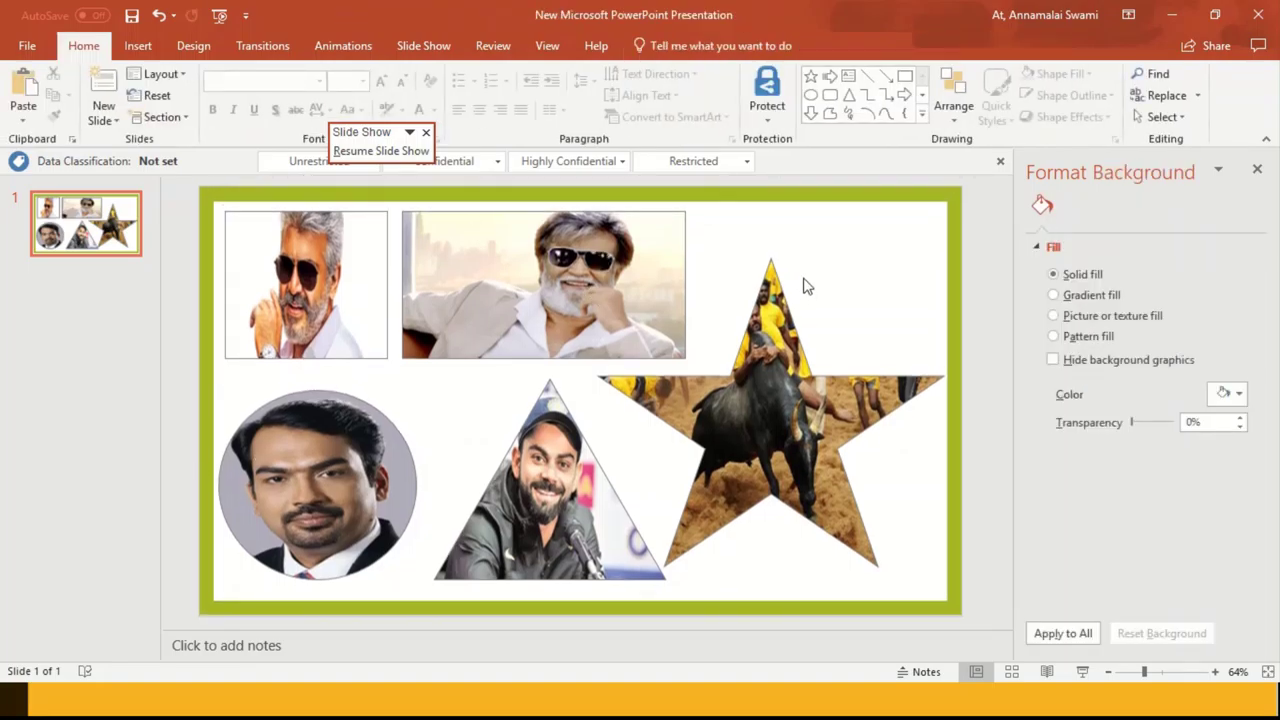